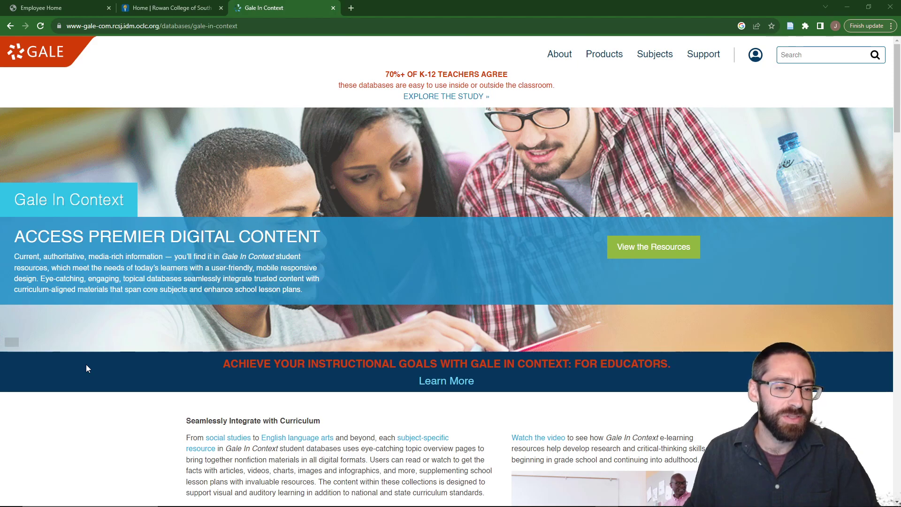
Review the Gale In Context overview page, including the curriculum information and the Digital Resources collections.
{"action": "scroll", "coordinate": [86, 368], "scroll_direction": "down", "scroll_amount": 4}
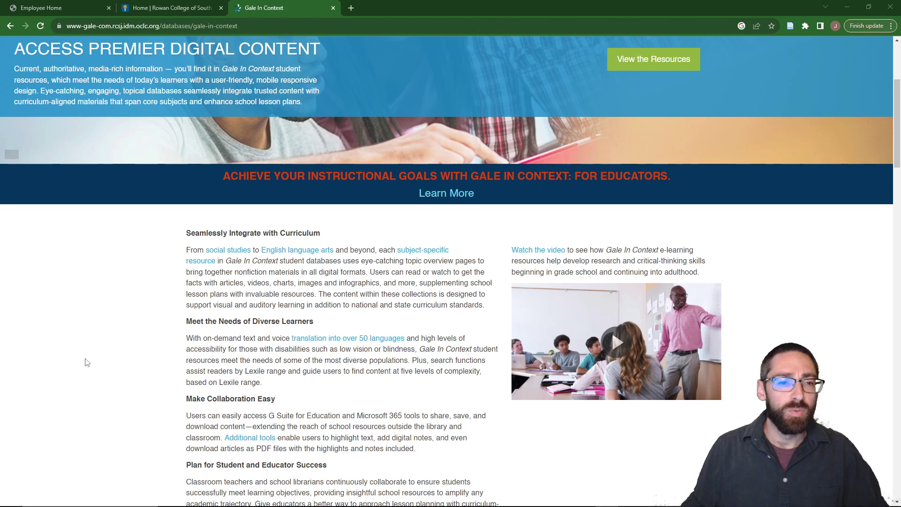
{"action": "scroll", "coordinate": [87, 362], "scroll_direction": "up", "scroll_amount": 6}
{"action": "scroll", "coordinate": [87, 363], "scroll_direction": "down", "scroll_amount": 5}
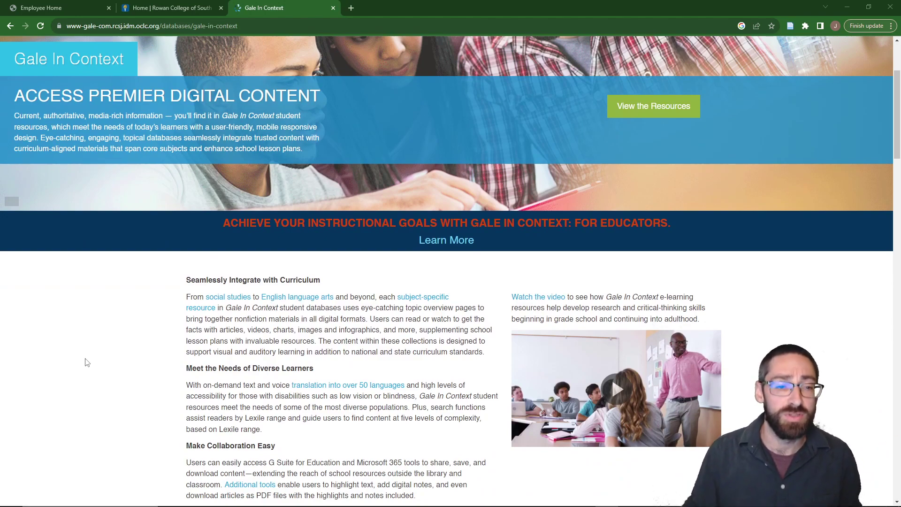
{"action": "scroll", "coordinate": [86, 363], "scroll_direction": "down", "scroll_amount": 12}
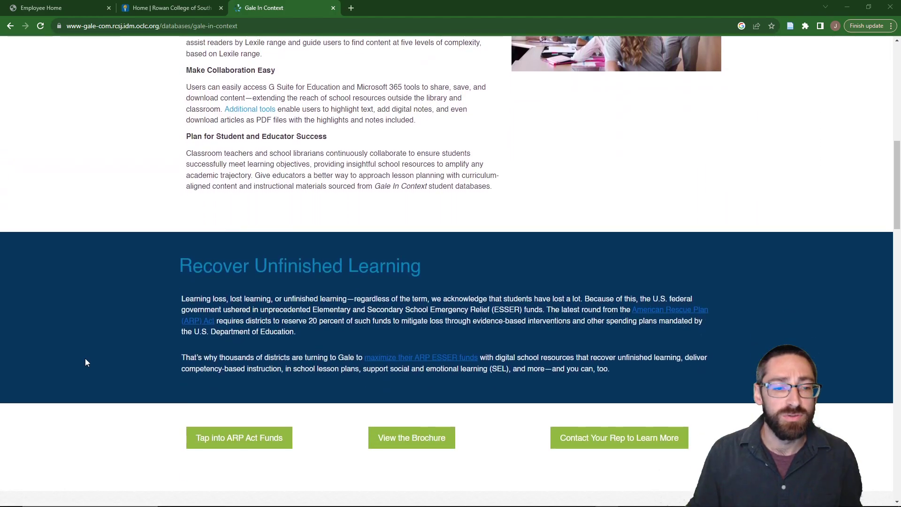
{"action": "scroll", "coordinate": [85, 362], "scroll_direction": "down", "scroll_amount": 1}
{"action": "scroll", "coordinate": [86, 362], "scroll_direction": "up", "scroll_amount": 1}
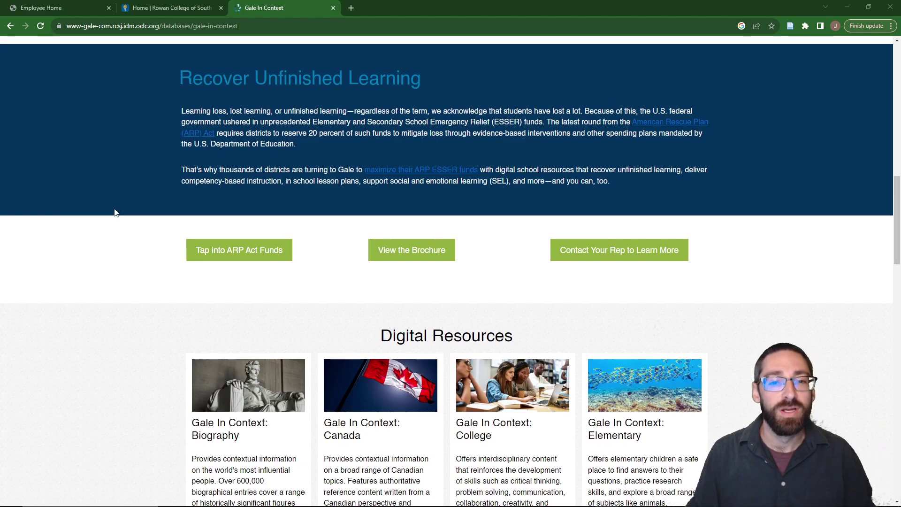
{"action": "scroll", "coordinate": [115, 215], "scroll_direction": "down", "scroll_amount": 5}
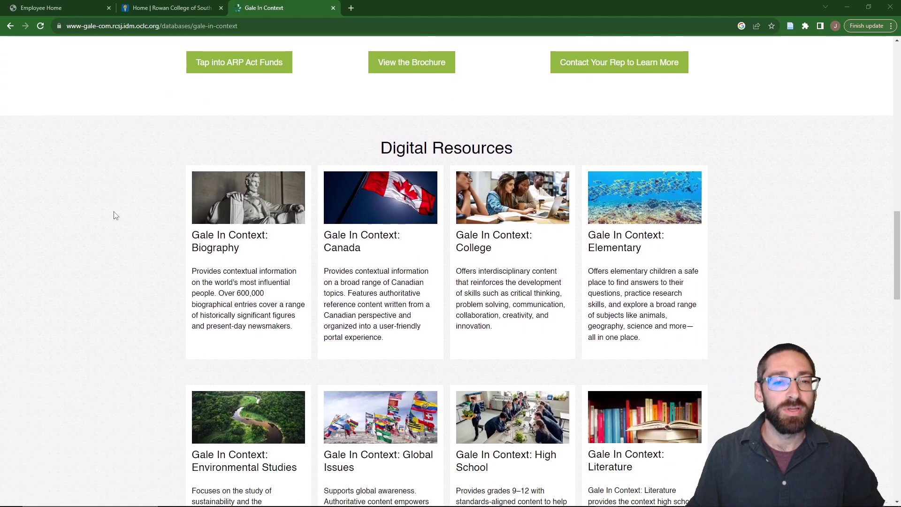
{"action": "scroll", "coordinate": [115, 216], "scroll_direction": "down", "scroll_amount": 1}
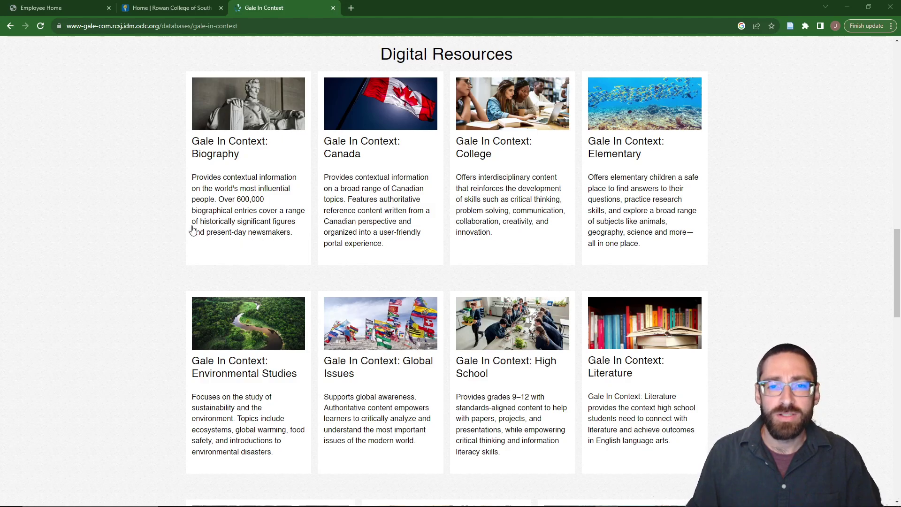
{"action": "scroll", "coordinate": [128, 237], "scroll_direction": "up", "scroll_amount": 15}
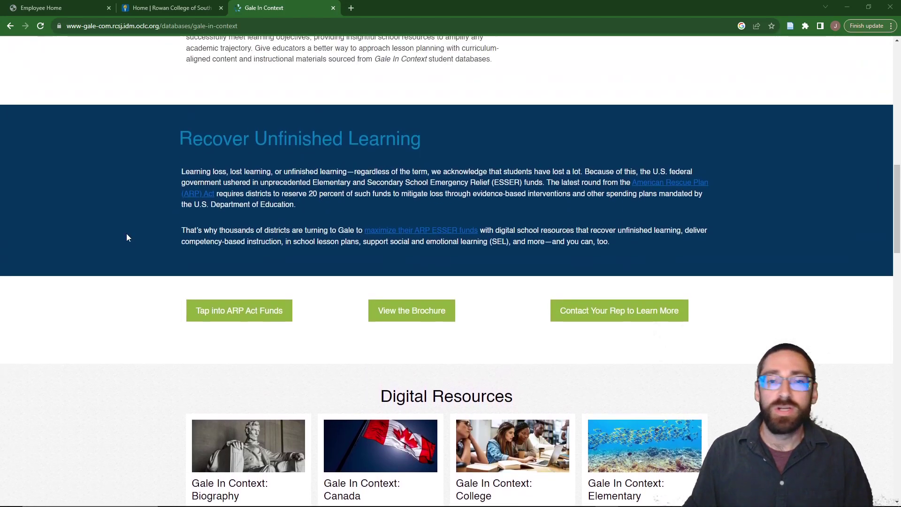
{"action": "scroll", "coordinate": [127, 235], "scroll_direction": "up", "scroll_amount": 4}
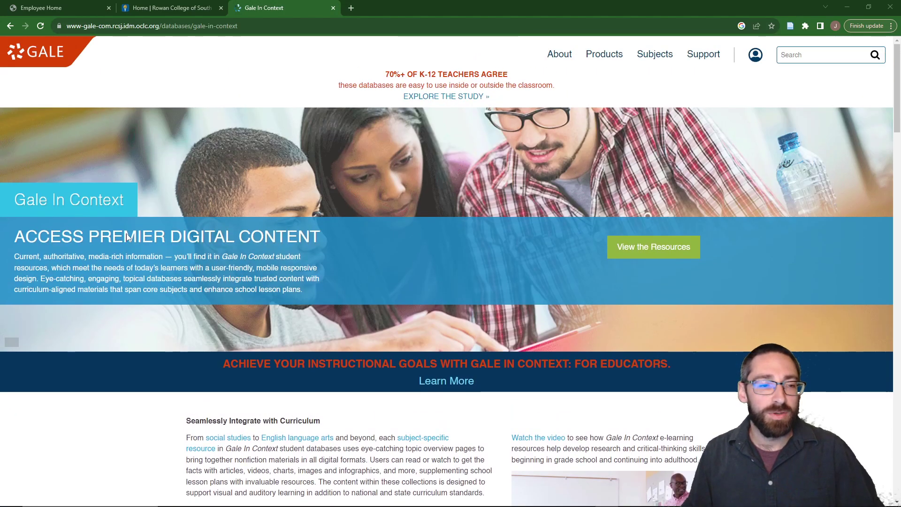
Switch to the Rowan College South Jersey website and open the Library page listed under Student Services.
{"action": "left_click", "coordinate": [165, 8]}
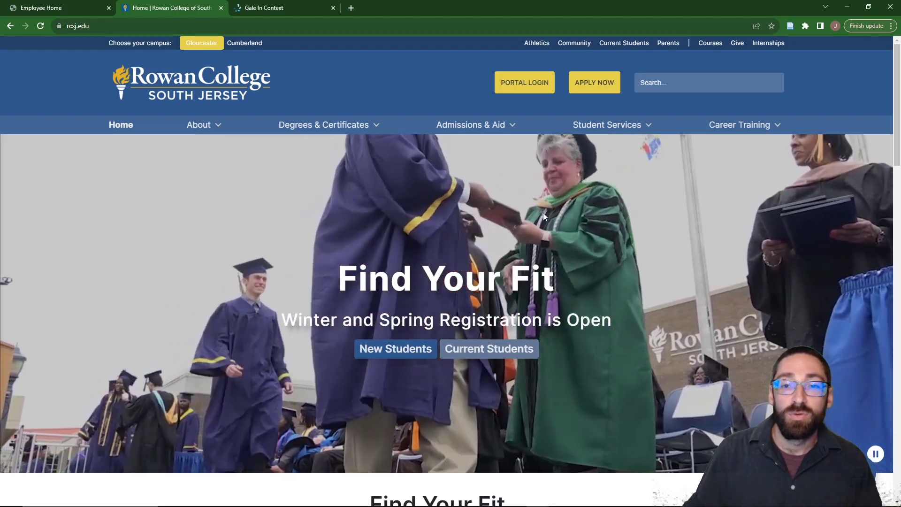
{"action": "left_click", "coordinate": [634, 127]}
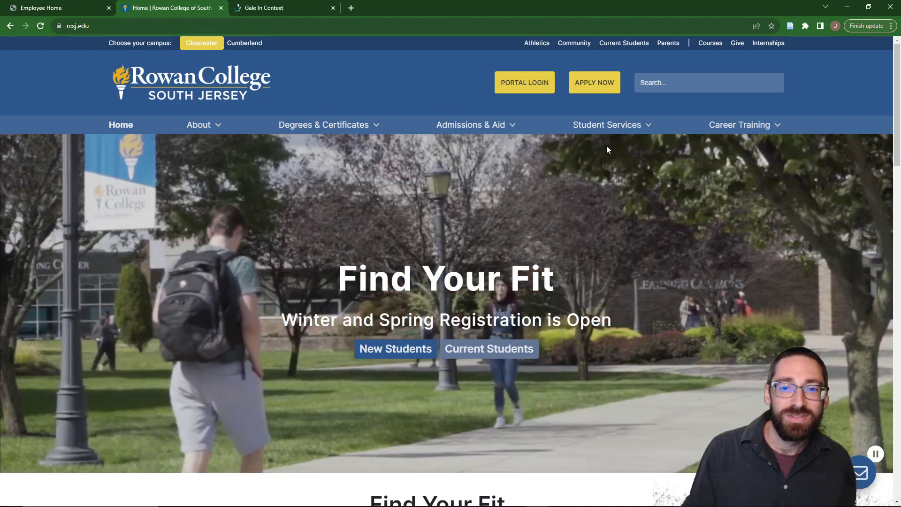
{"action": "mouse_move", "coordinate": [624, 129]}
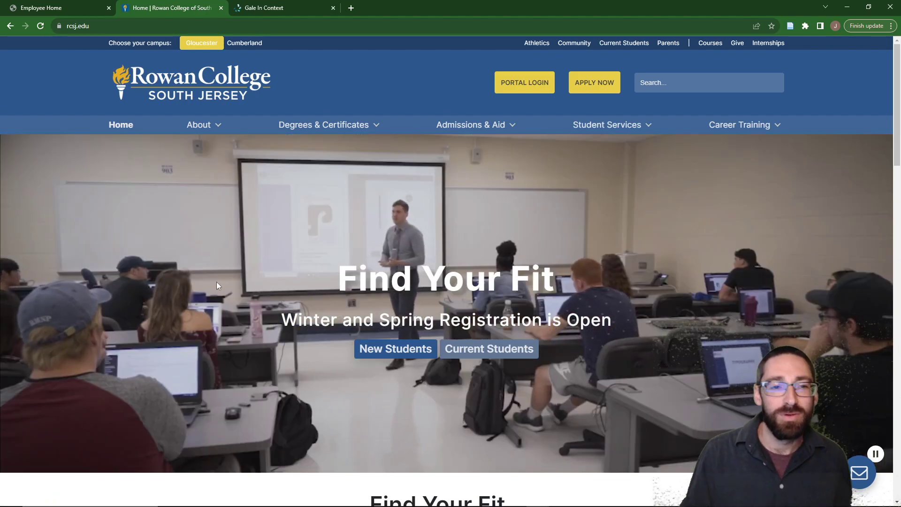
{"action": "scroll", "coordinate": [216, 285], "scroll_direction": "down", "scroll_amount": 10}
{"action": "scroll", "coordinate": [126, 294], "scroll_direction": "up", "scroll_amount": 5}
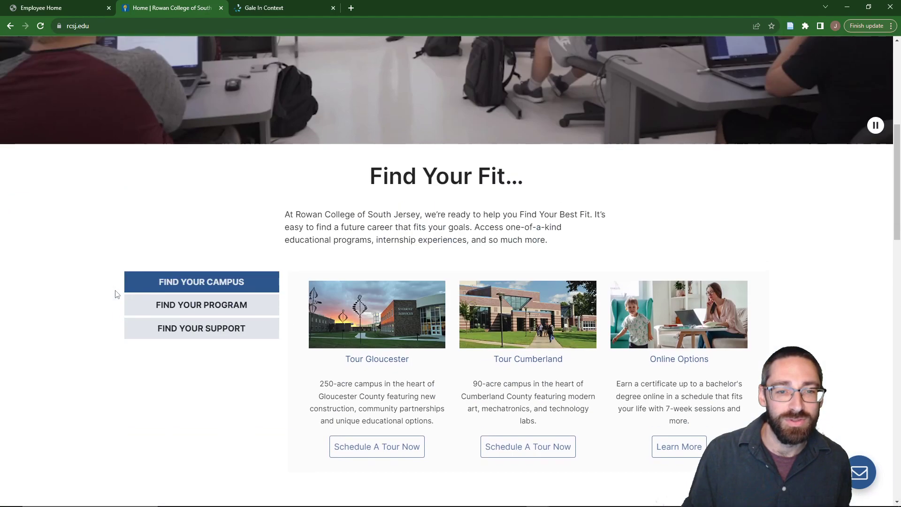
{"action": "scroll", "coordinate": [117, 294], "scroll_direction": "up", "scroll_amount": 7}
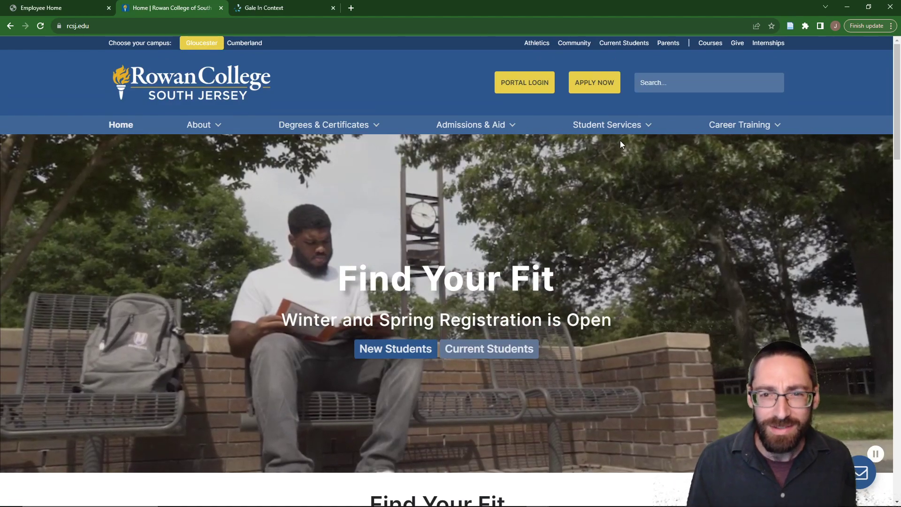
{"action": "left_click", "coordinate": [618, 125]}
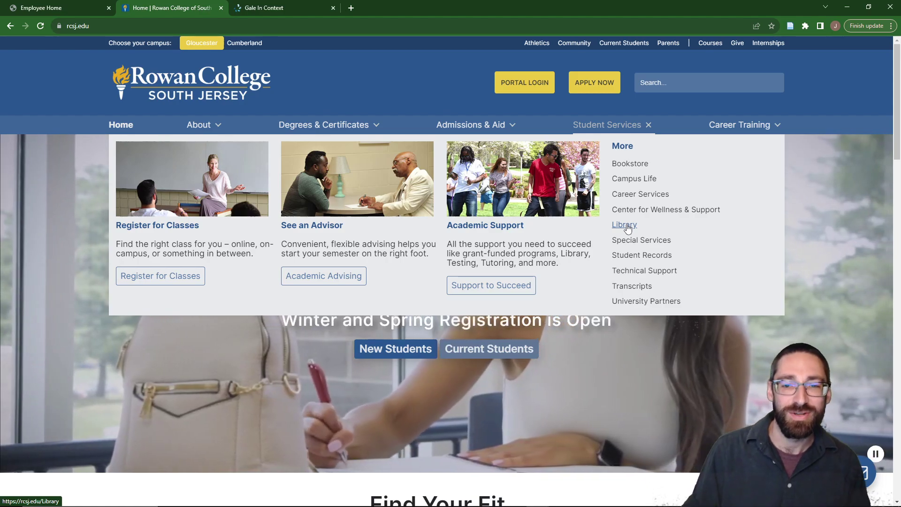
{"action": "left_click", "coordinate": [627, 228]}
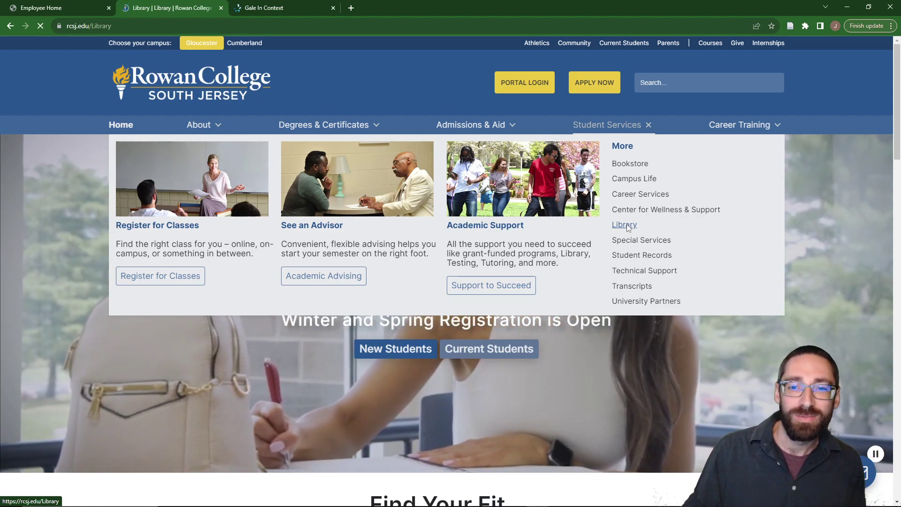
Open the Gloucester library's Articles & More page and expand the All Subjects list of databases.
{"action": "scroll", "coordinate": [613, 252], "scroll_direction": "down", "scroll_amount": 5}
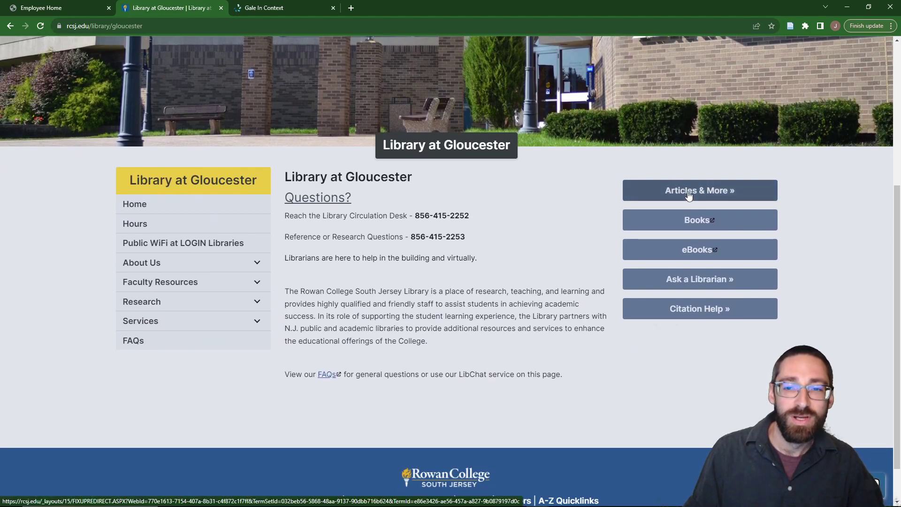
{"action": "scroll", "coordinate": [536, 251], "scroll_direction": "down", "scroll_amount": 6}
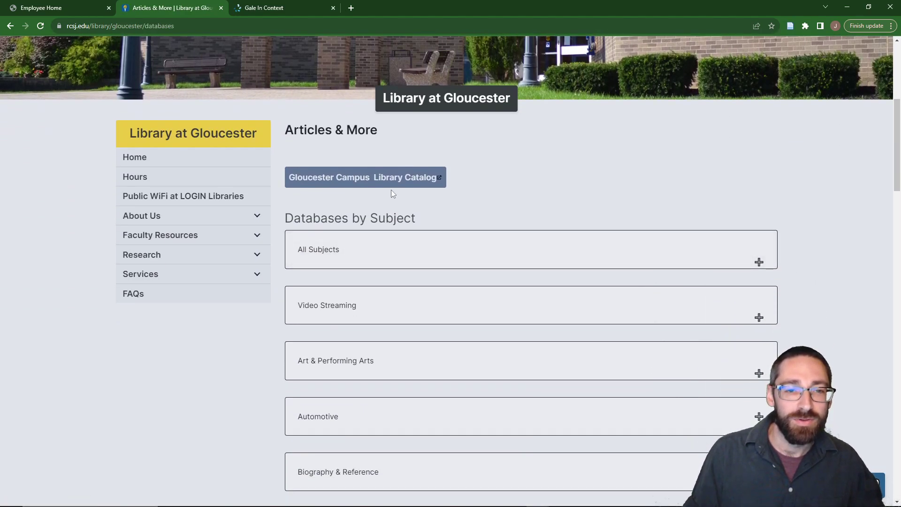
{"action": "scroll", "coordinate": [283, 185], "scroll_direction": "down", "scroll_amount": 2}
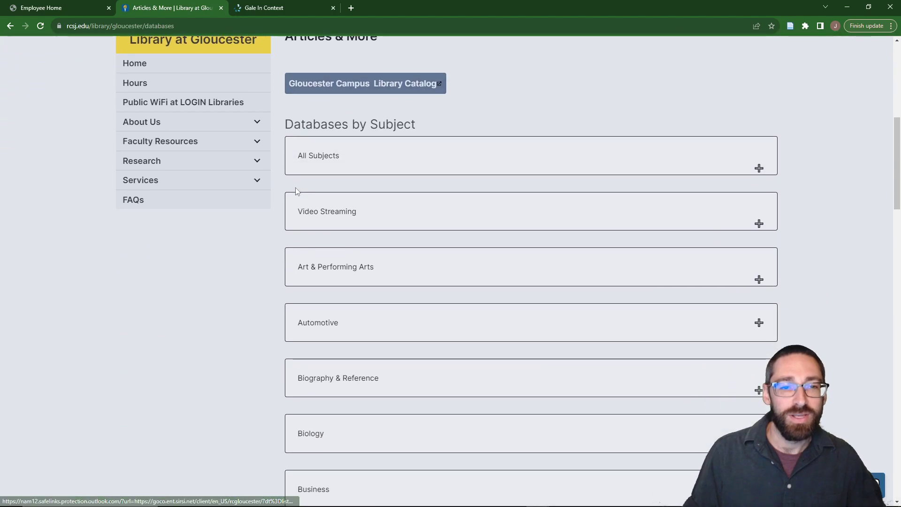
{"action": "scroll", "coordinate": [283, 185], "scroll_direction": "down", "scroll_amount": 1}
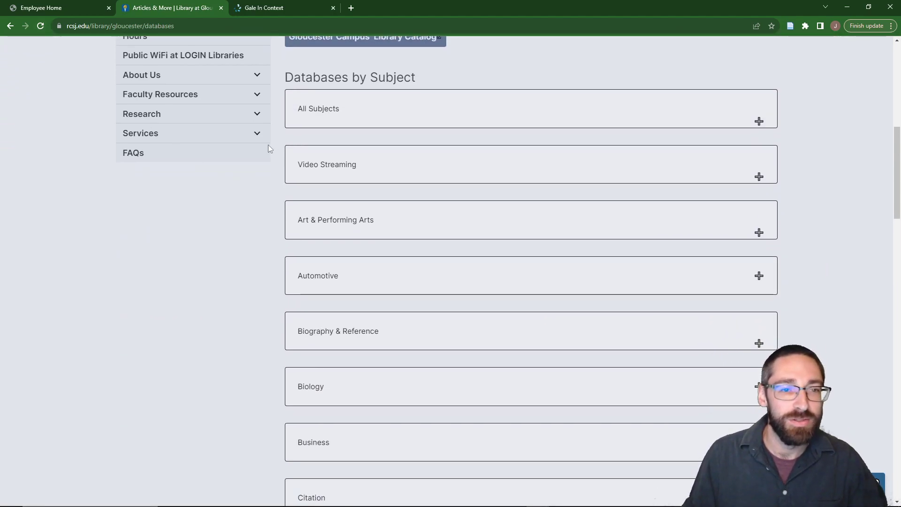
{"action": "scroll", "coordinate": [275, 178], "scroll_direction": "up", "scroll_amount": 1}
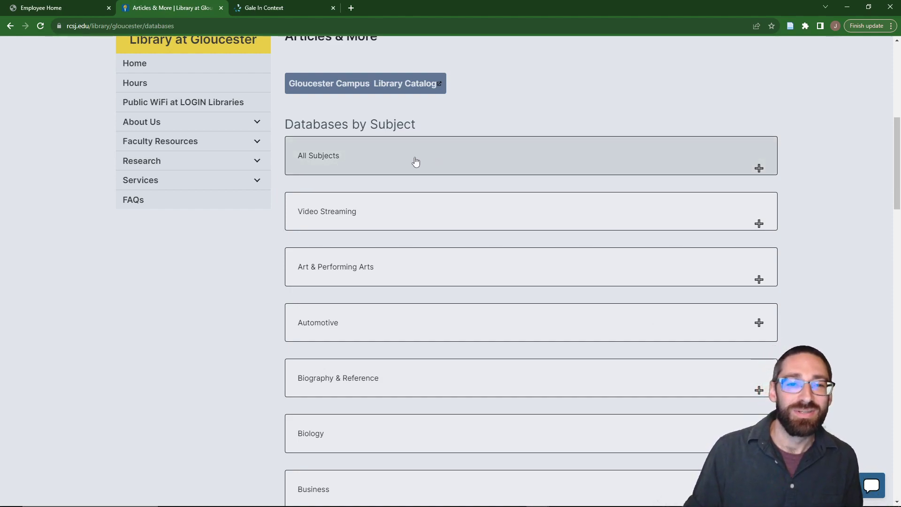
{"action": "left_click", "coordinate": [324, 161]}
Look over the databases by subject and open Gale in Context: College from the All Subjects list.
{"action": "scroll", "coordinate": [282, 217], "scroll_direction": "down", "scroll_amount": 1}
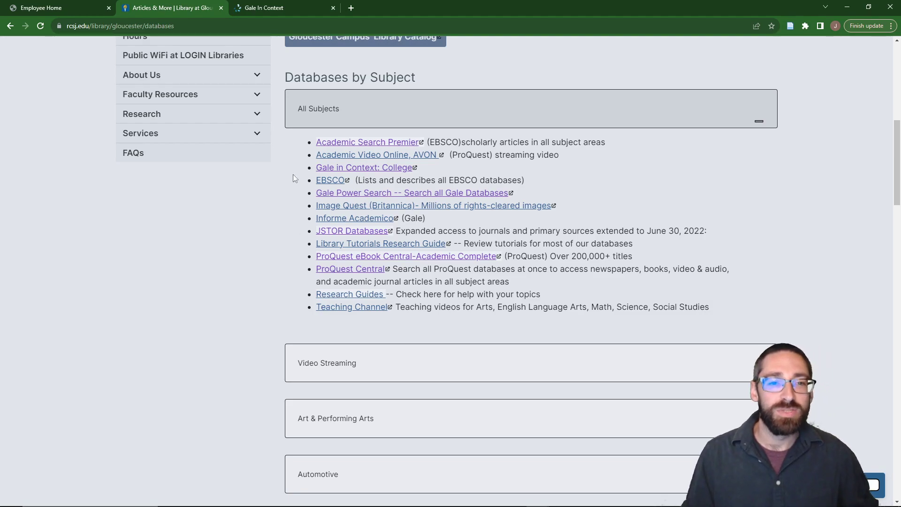
{"action": "scroll", "coordinate": [272, 222], "scroll_direction": "down", "scroll_amount": 3}
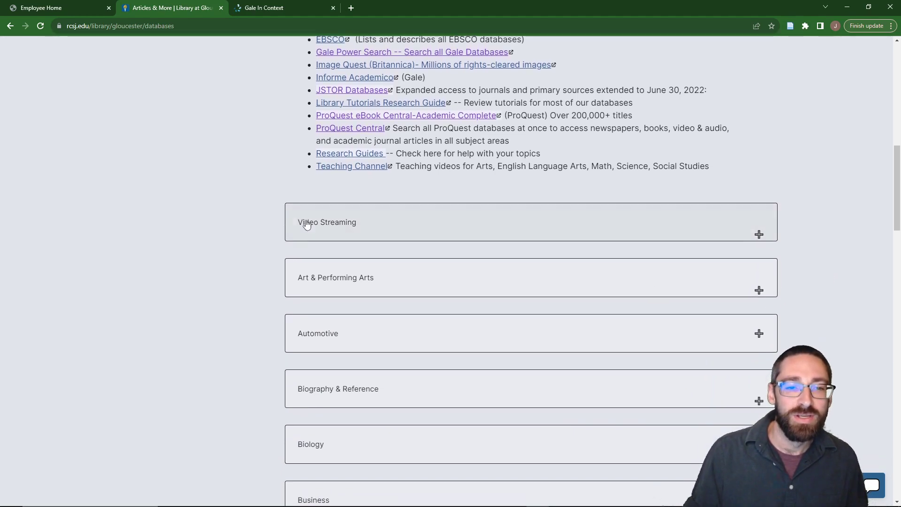
{"action": "scroll", "coordinate": [310, 231], "scroll_direction": "down", "scroll_amount": 20}
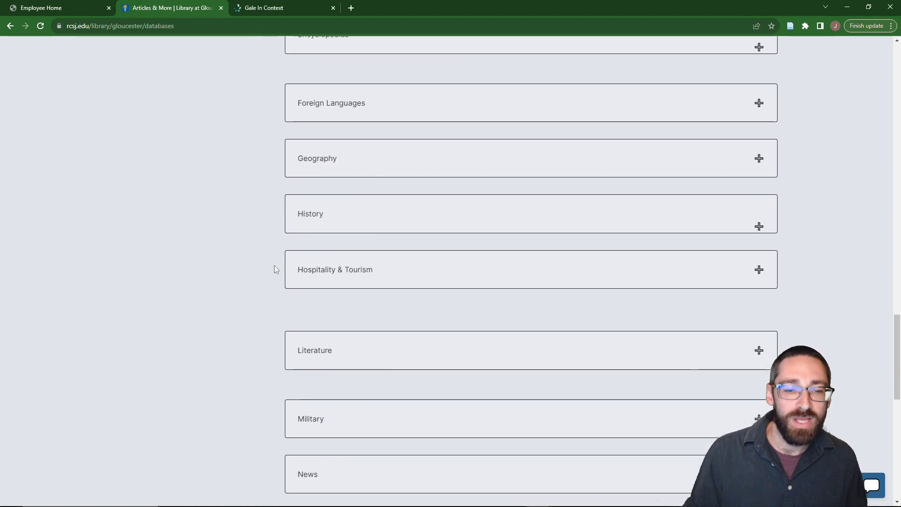
{"action": "scroll", "coordinate": [273, 304], "scroll_direction": "down", "scroll_amount": 5}
{"action": "scroll", "coordinate": [273, 304], "scroll_direction": "up", "scroll_amount": 20}
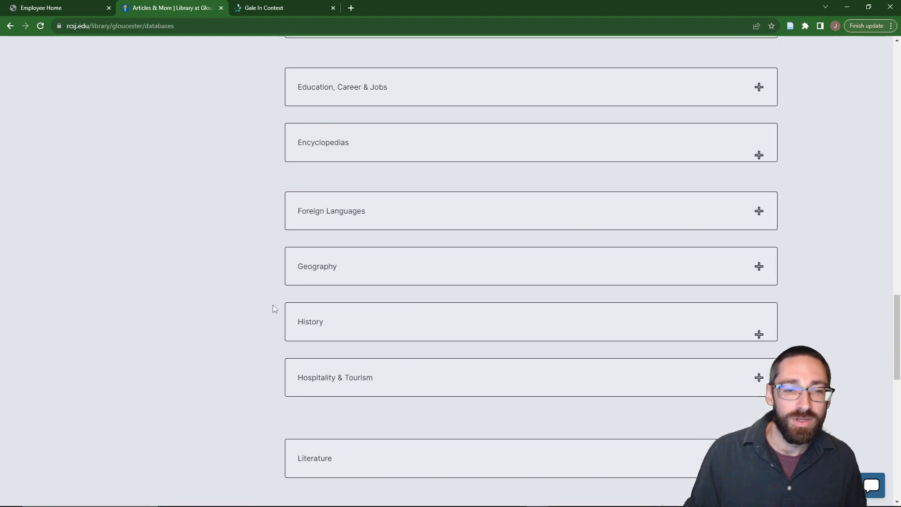
{"action": "scroll", "coordinate": [273, 308], "scroll_direction": "up", "scroll_amount": 17}
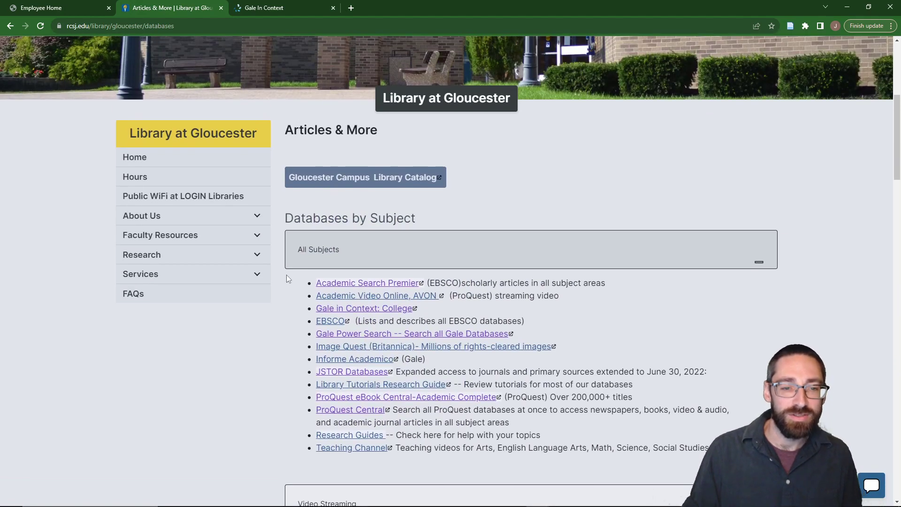
{"action": "scroll", "coordinate": [300, 272], "scroll_direction": "down", "scroll_amount": 1}
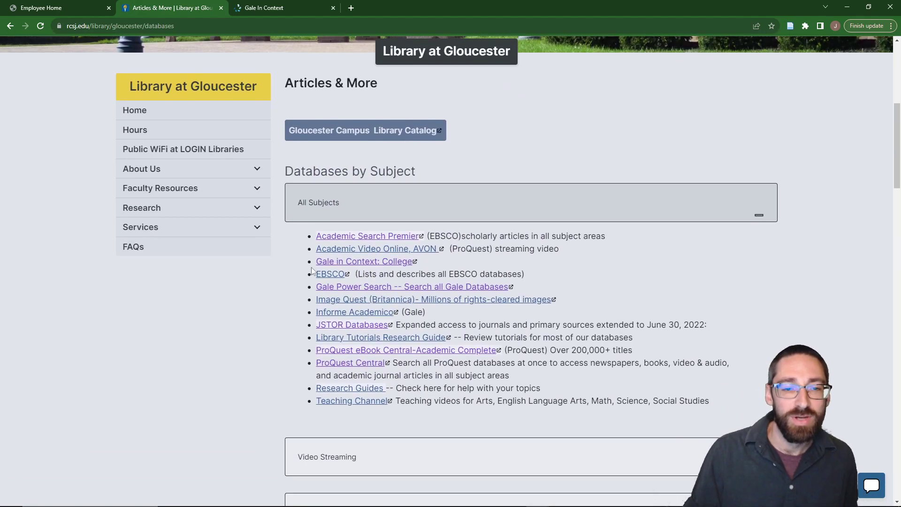
{"action": "left_click", "coordinate": [368, 262]}
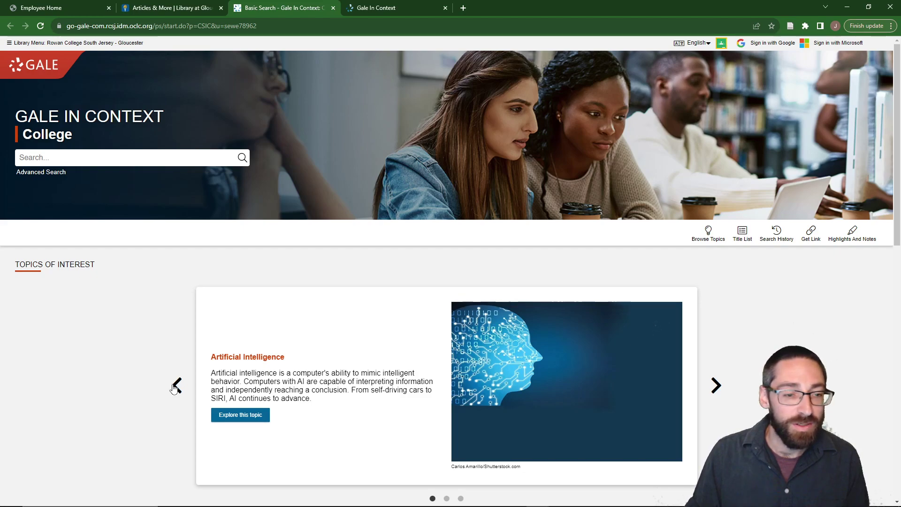
Show the next featured topic of interest and view the shareable link to this page.
{"action": "left_click", "coordinate": [716, 385]}
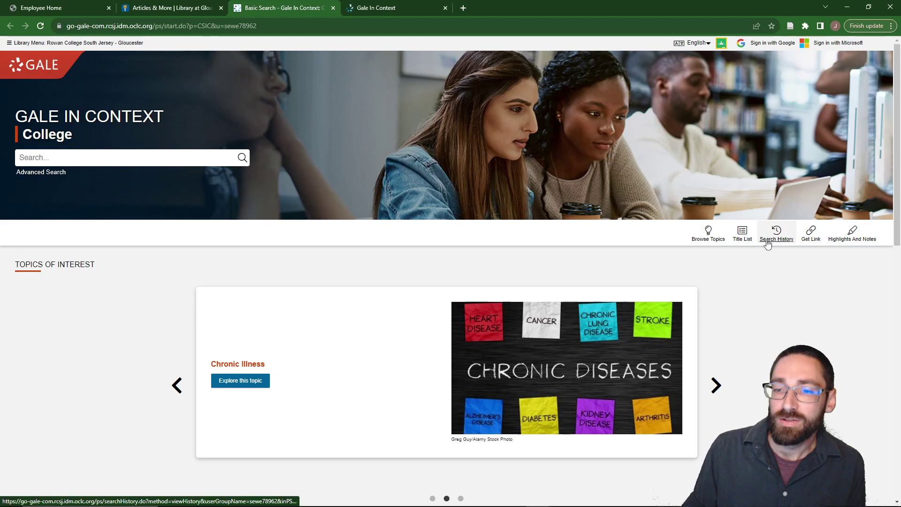
{"action": "left_click", "coordinate": [812, 239]}
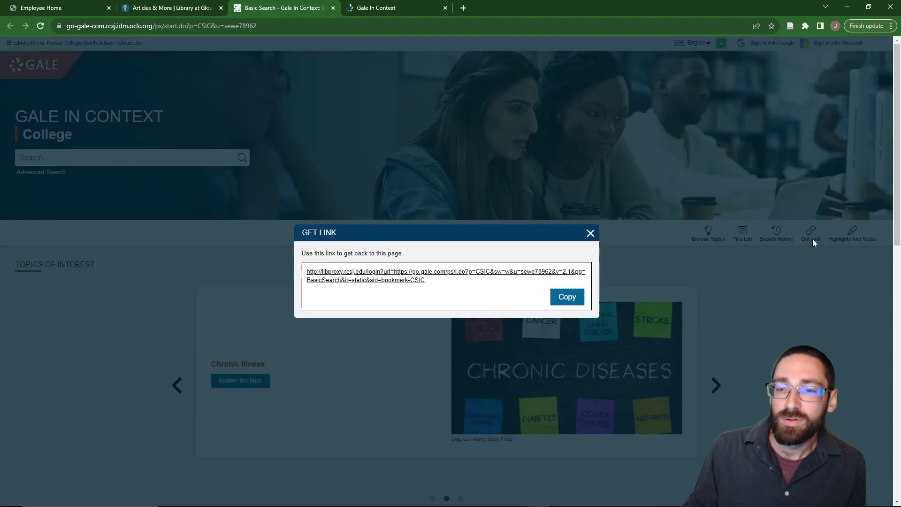
{"action": "left_click", "coordinate": [590, 233]}
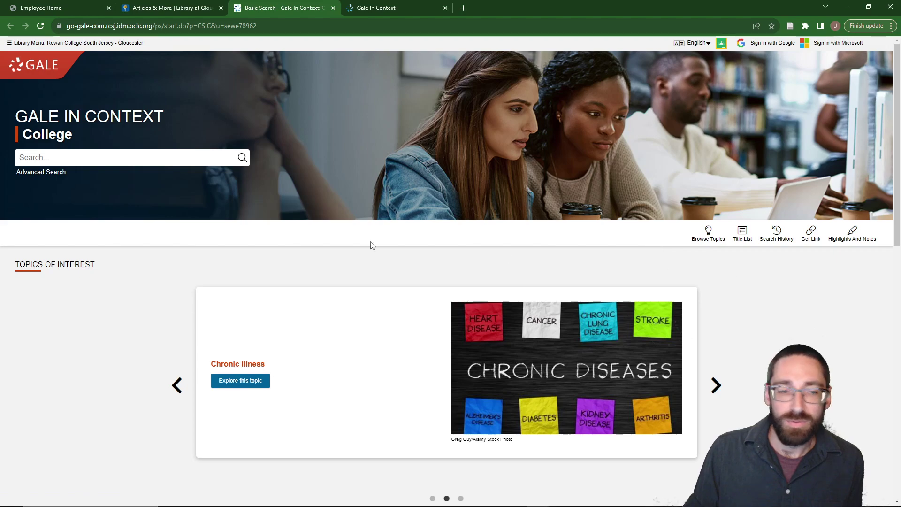
Examine the Browse Topics categories and the Resources section of the Gale In Context: College home page.
{"action": "scroll", "coordinate": [104, 263], "scroll_direction": "down", "scroll_amount": 4}
{"action": "scroll", "coordinate": [106, 261], "scroll_direction": "down", "scroll_amount": 3}
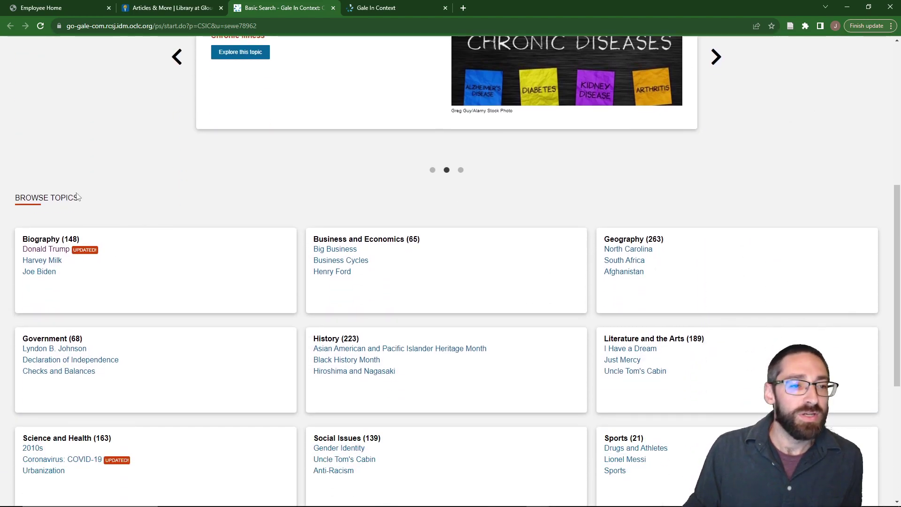
{"action": "scroll", "coordinate": [21, 207], "scroll_direction": "down", "scroll_amount": 2}
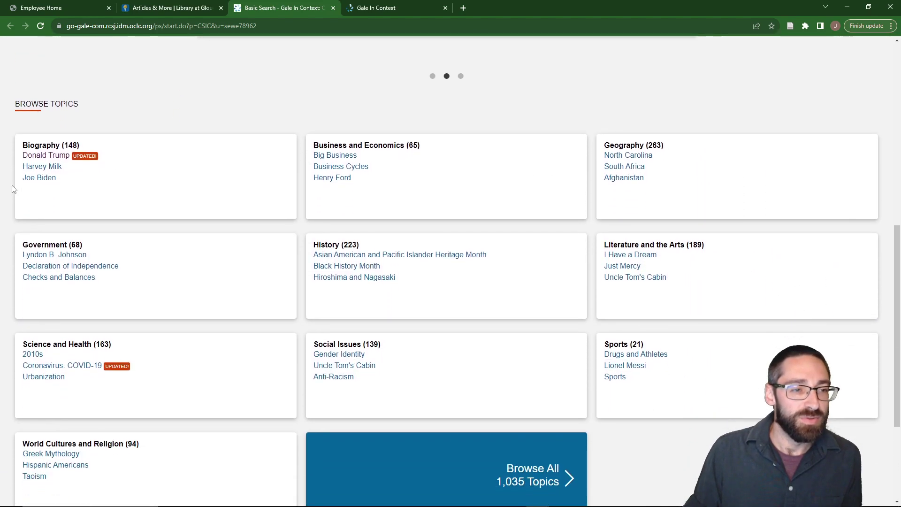
{"action": "scroll", "coordinate": [271, 187], "scroll_direction": "down", "scroll_amount": 4}
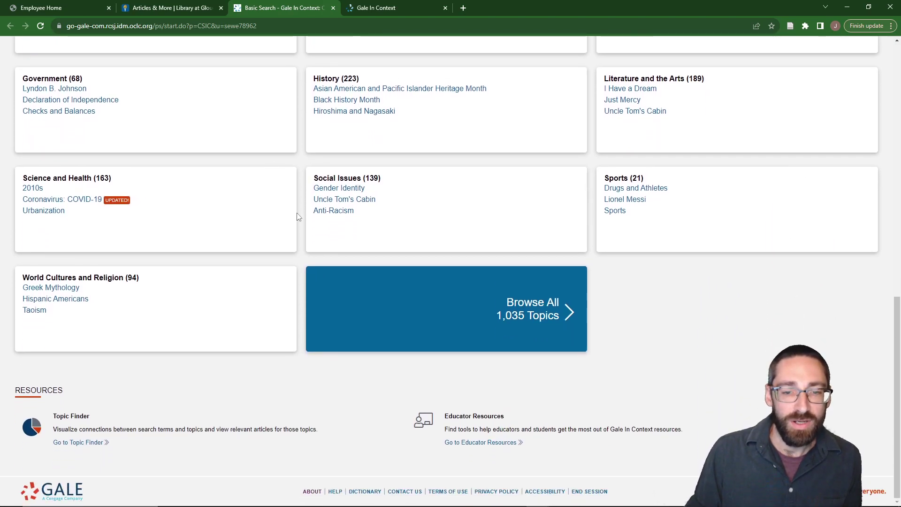
{"action": "scroll", "coordinate": [295, 219], "scroll_direction": "up", "scroll_amount": 6}
{"action": "scroll", "coordinate": [296, 219], "scroll_direction": "up", "scroll_amount": 7}
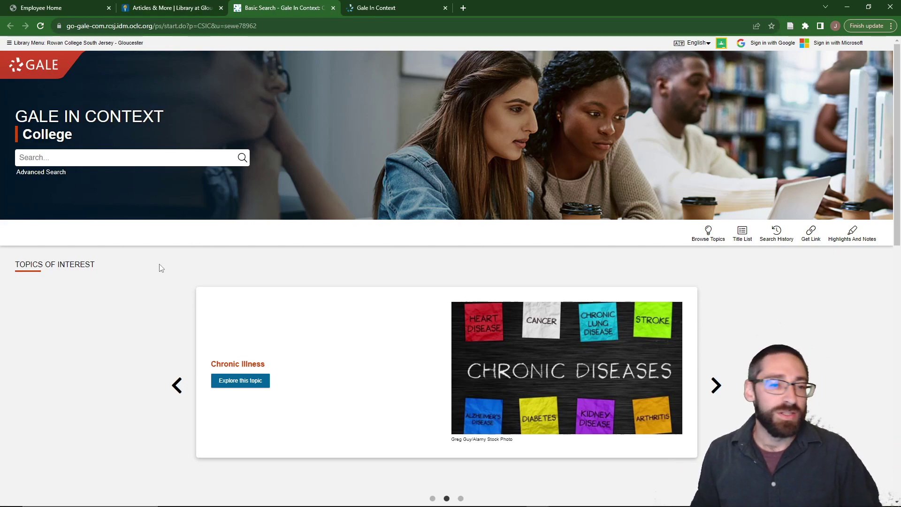
Run a basic search for "oscar wilde" from the Gale In Context: College home page.
{"action": "left_click", "coordinate": [150, 158]}
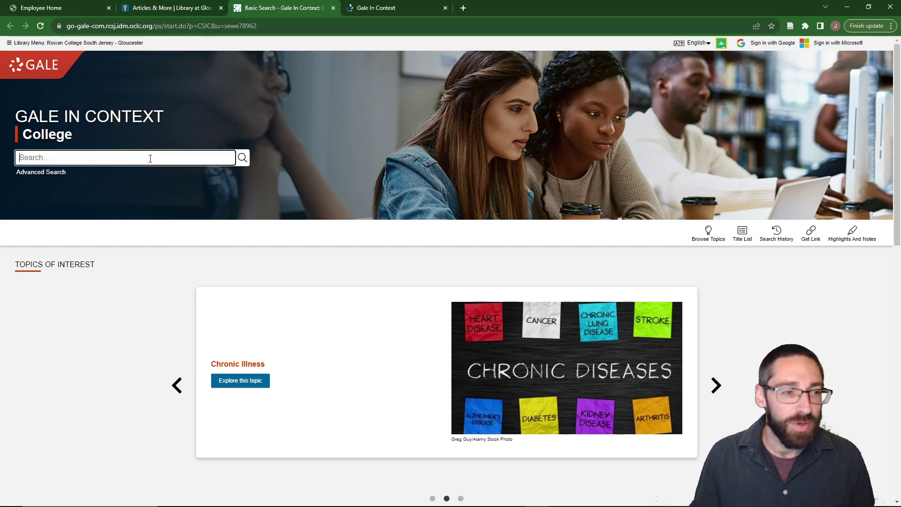
{"action": "type", "text": "oscar w"}
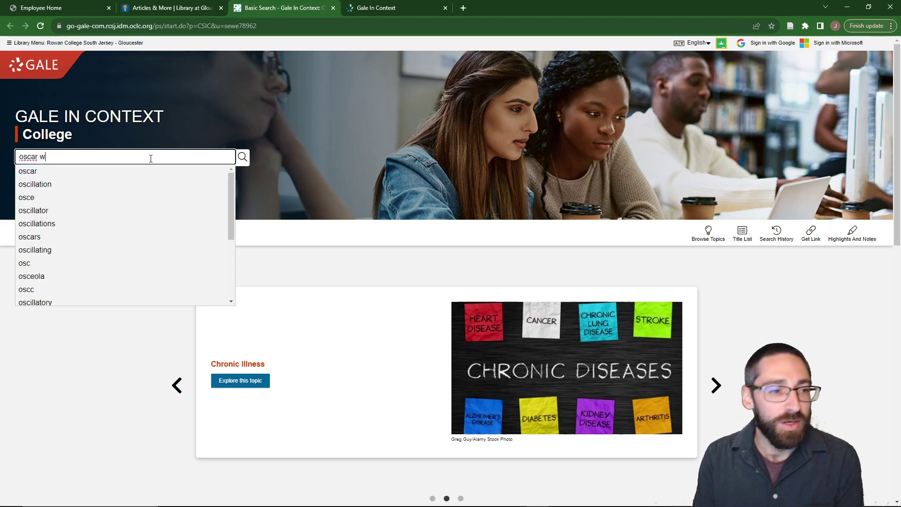
{"action": "type", "text": "ilde"}
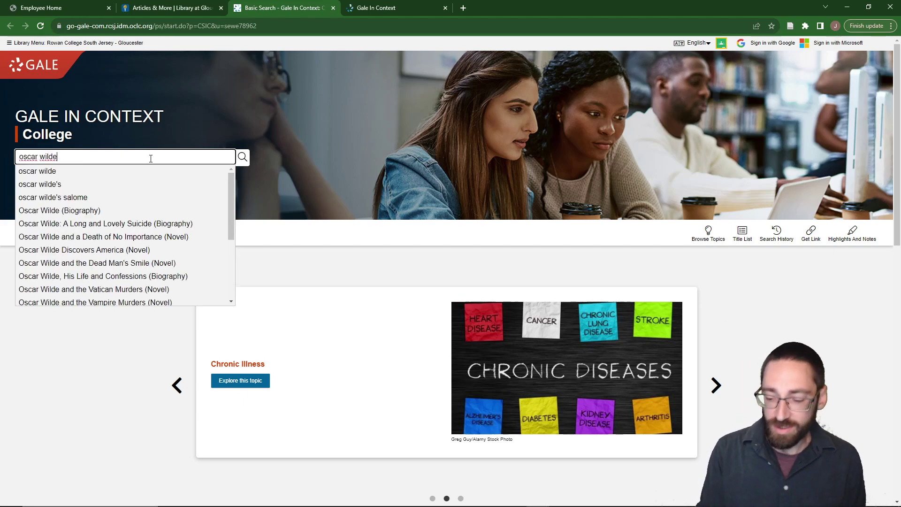
{"action": "key", "text": "Return"}
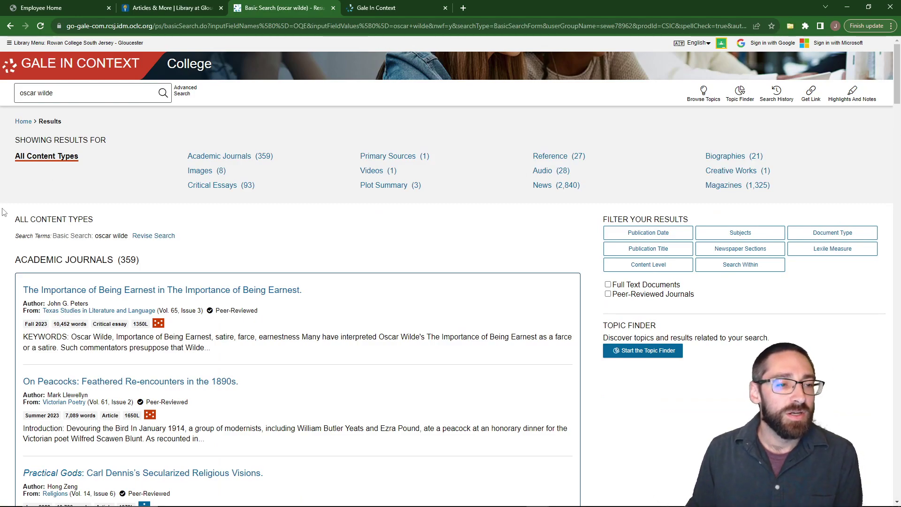
Examine the Oscar Wilde results by content type, including academic journals, primary sources, reference and biographies, plus the filter options.
{"action": "scroll", "coordinate": [6, 215], "scroll_direction": "down", "scroll_amount": 3}
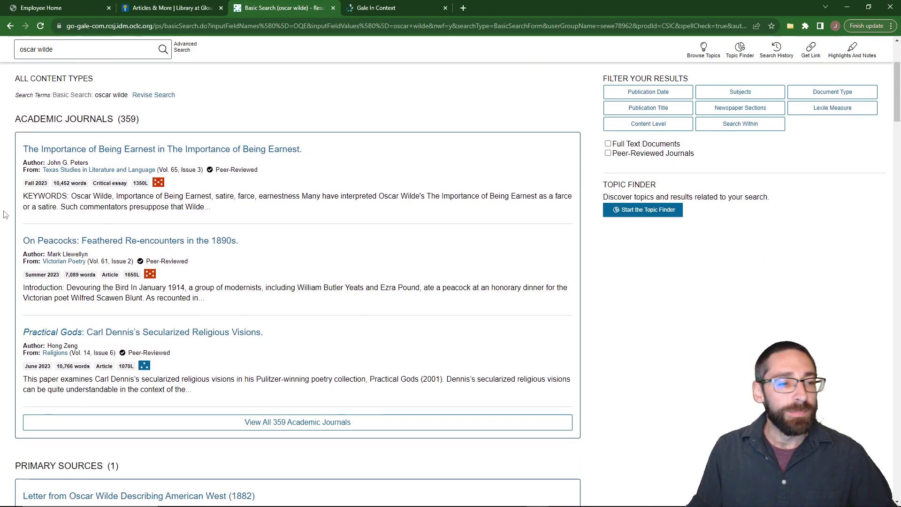
{"action": "scroll", "coordinate": [5, 215], "scroll_direction": "down", "scroll_amount": 7}
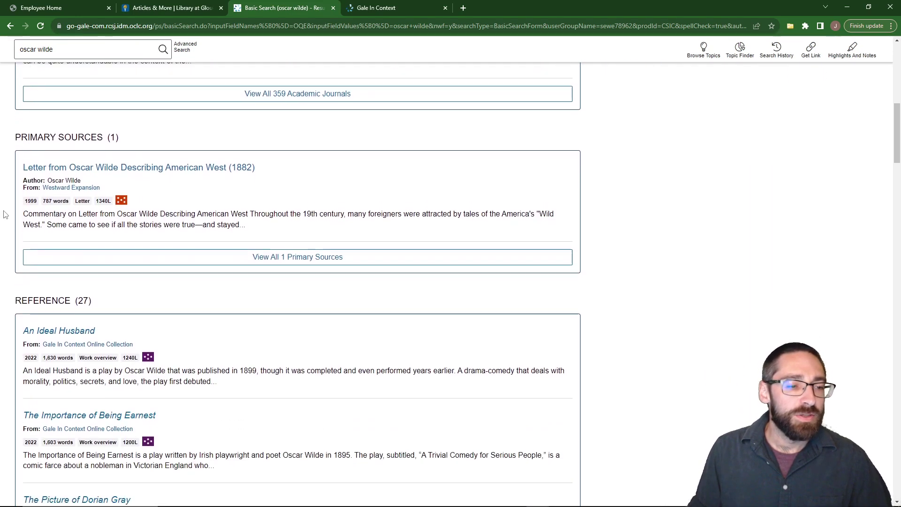
{"action": "scroll", "coordinate": [5, 214], "scroll_direction": "down", "scroll_amount": 3}
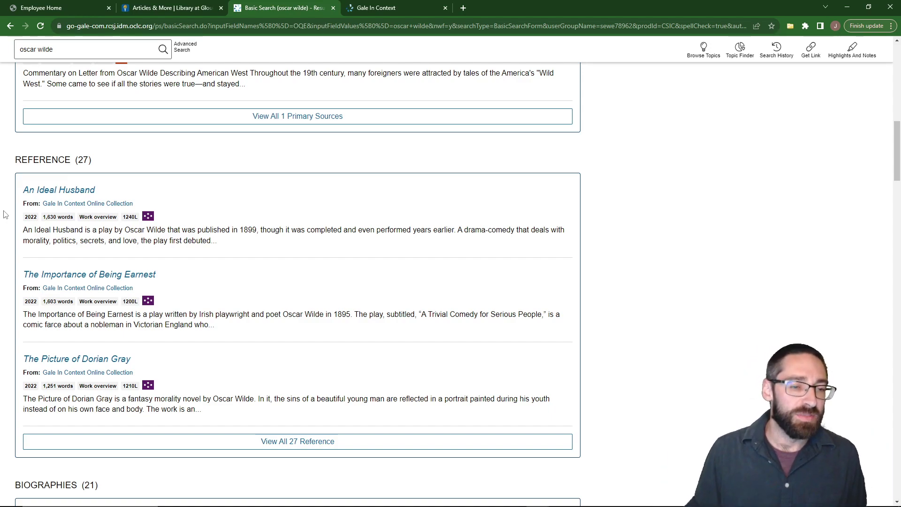
{"action": "scroll", "coordinate": [5, 214], "scroll_direction": "down", "scroll_amount": 6}
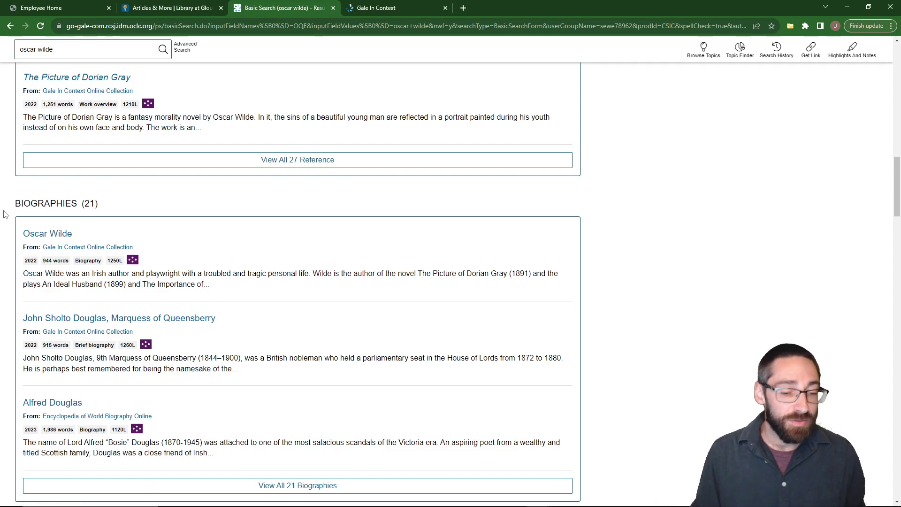
{"action": "scroll", "coordinate": [5, 215], "scroll_direction": "up", "scroll_amount": 6}
{"action": "scroll", "coordinate": [5, 215], "scroll_direction": "down", "scroll_amount": 7}
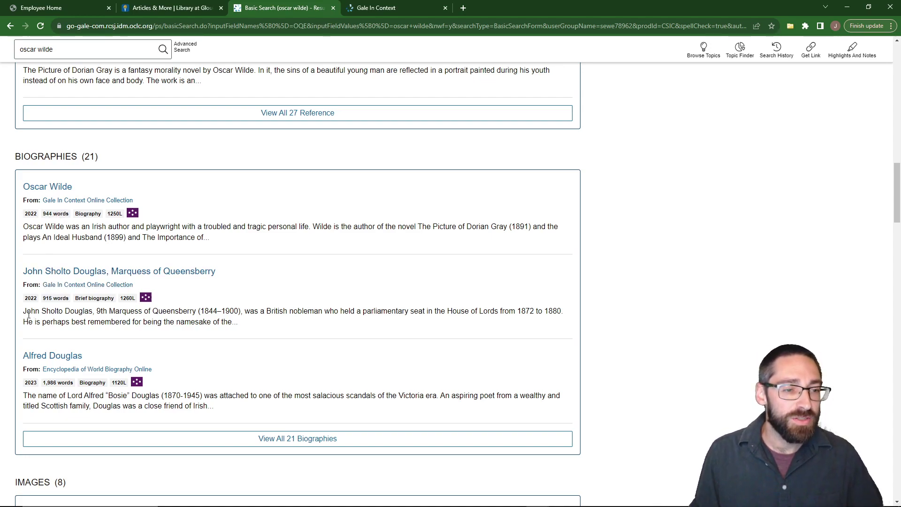
{"action": "scroll", "coordinate": [2, 328], "scroll_direction": "up", "scroll_amount": 12}
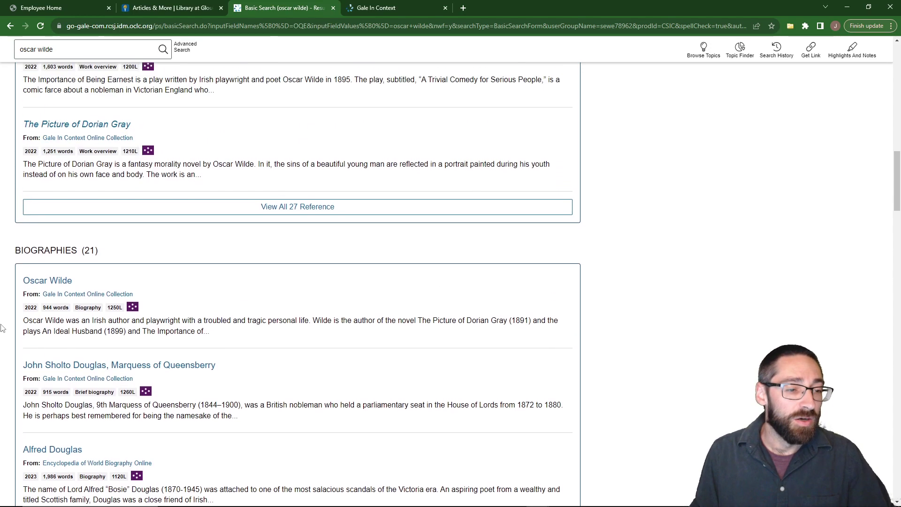
{"action": "scroll", "coordinate": [3, 328], "scroll_direction": "up", "scroll_amount": 7}
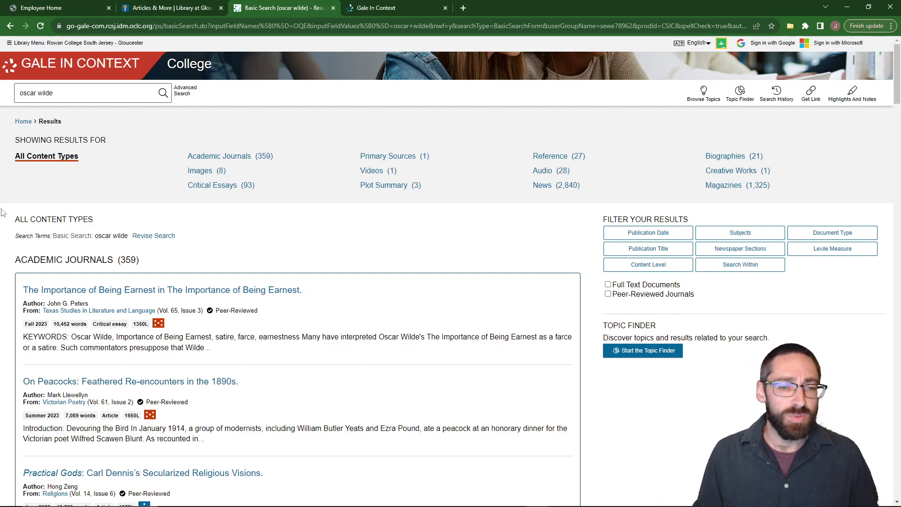
{"action": "scroll", "coordinate": [3, 213], "scroll_direction": "down", "scroll_amount": 1}
{"action": "scroll", "coordinate": [29, 141], "scroll_direction": "up", "scroll_amount": 1}
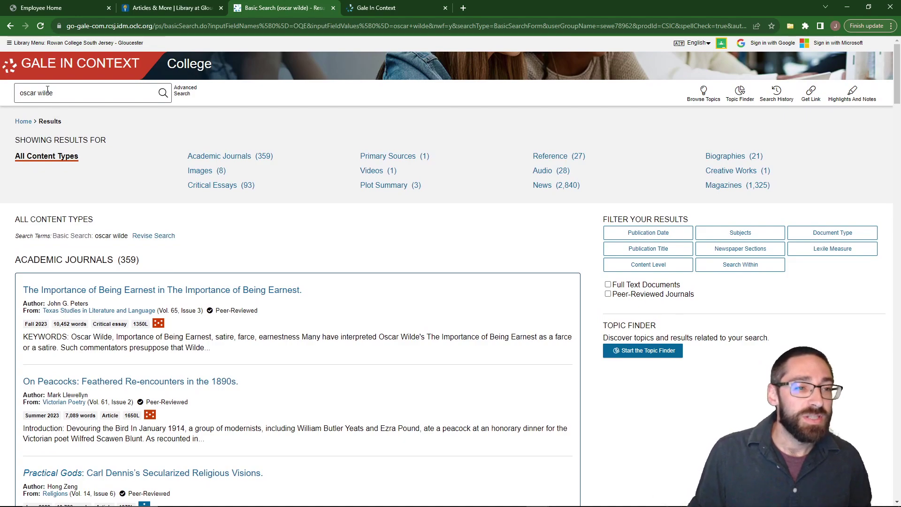
Return to the Gale In Context: College home page and open the Biography category under Browse Topics.
{"action": "left_click", "coordinate": [43, 69]}
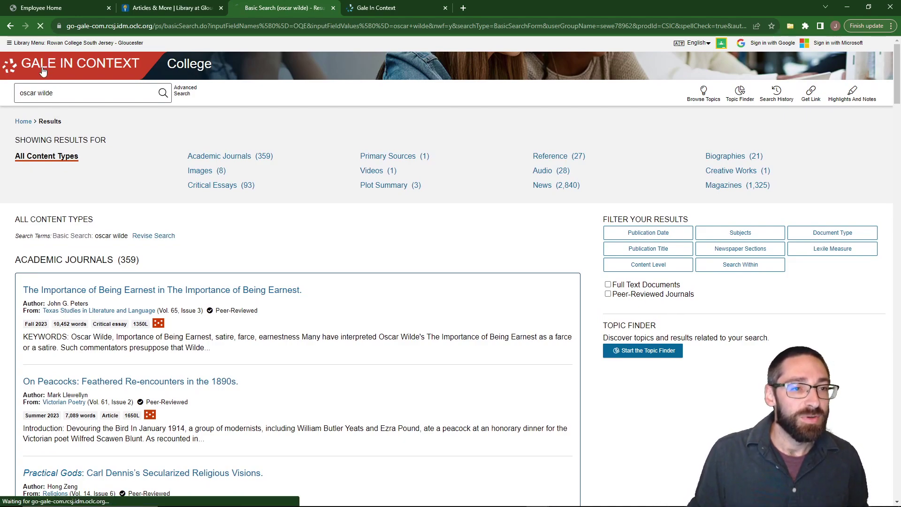
{"action": "scroll", "coordinate": [100, 217], "scroll_direction": "down", "scroll_amount": 3}
{"action": "scroll", "coordinate": [103, 217], "scroll_direction": "down", "scroll_amount": 1}
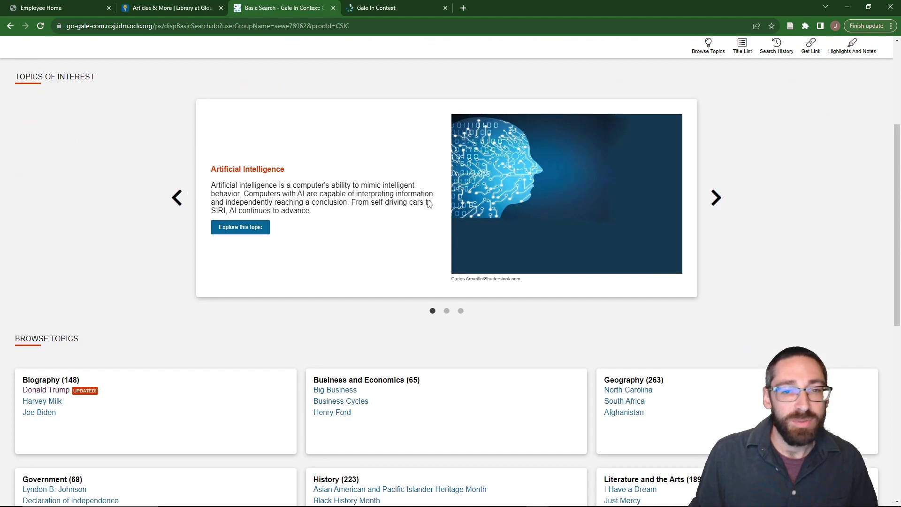
{"action": "scroll", "coordinate": [146, 295], "scroll_direction": "down", "scroll_amount": 1}
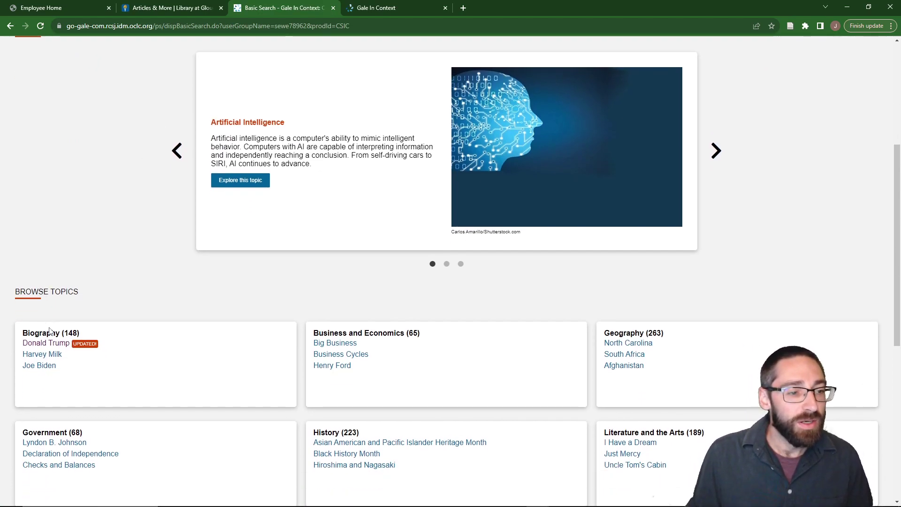
{"action": "left_click", "coordinate": [49, 334]}
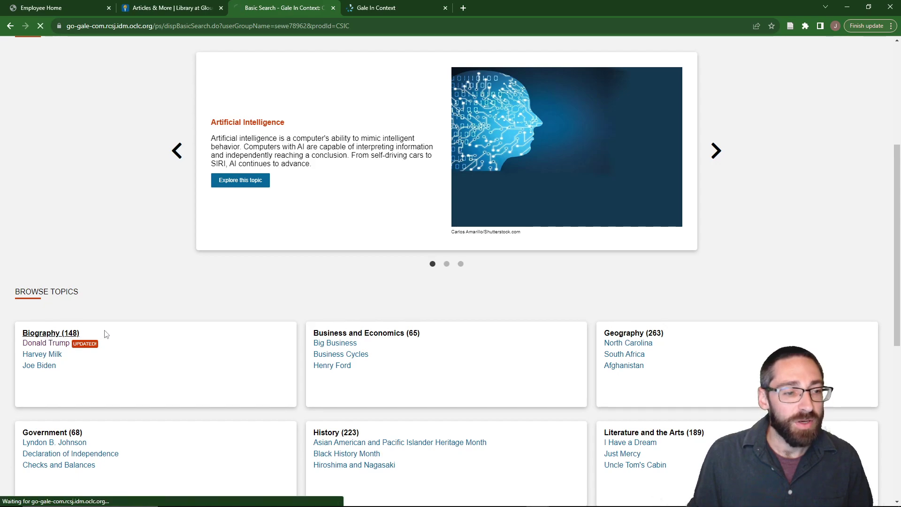
Look through the Biography topic list and open the topic page for the English political philosopher John Locke.
{"action": "scroll", "coordinate": [181, 267], "scroll_direction": "down", "scroll_amount": 2}
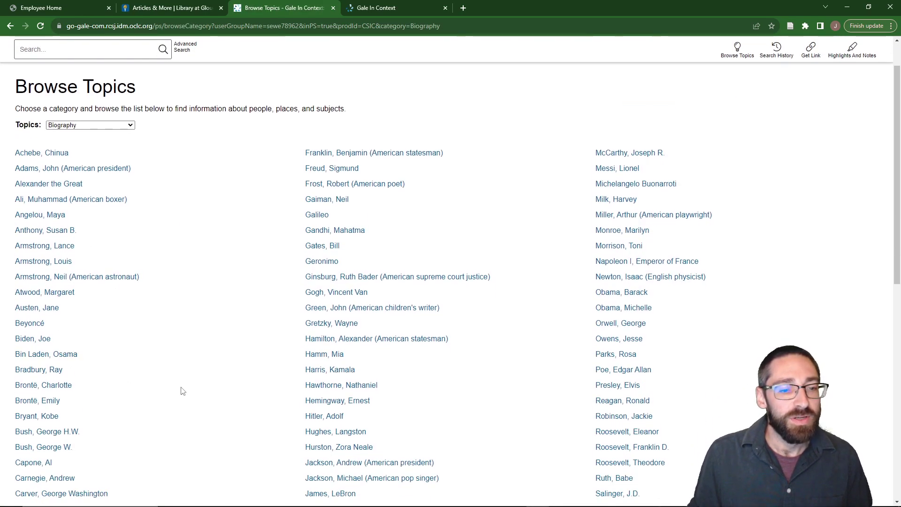
{"action": "scroll", "coordinate": [234, 362], "scroll_direction": "down", "scroll_amount": 4}
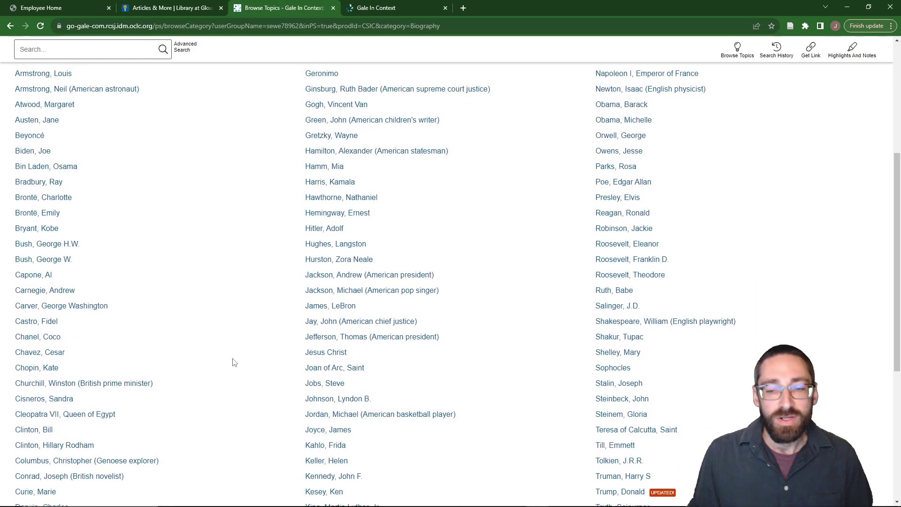
{"action": "scroll", "coordinate": [234, 362], "scroll_direction": "down", "scroll_amount": 6}
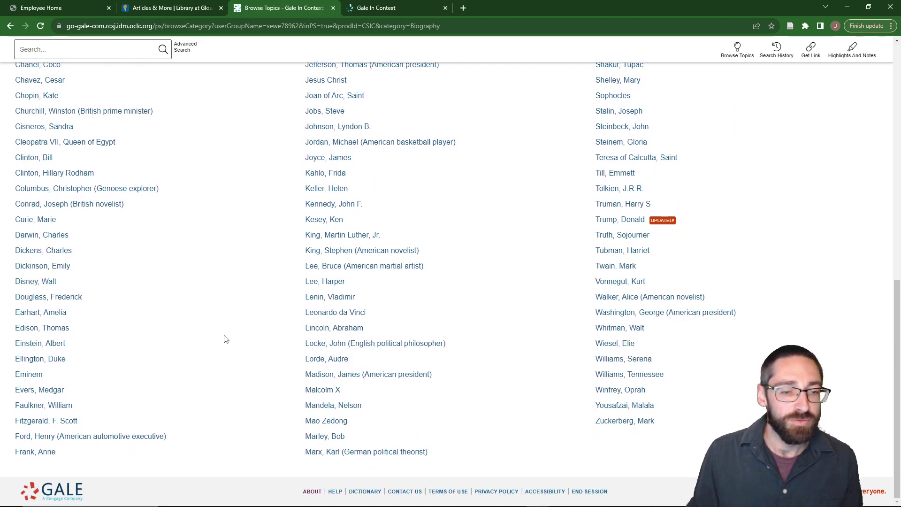
{"action": "scroll", "coordinate": [234, 345], "scroll_direction": "up", "scroll_amount": 5}
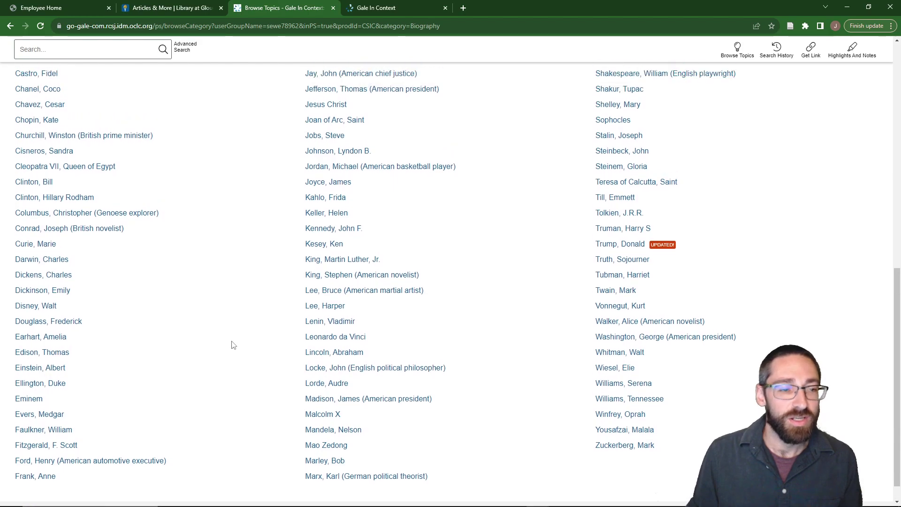
{"action": "scroll", "coordinate": [233, 345], "scroll_direction": "up", "scroll_amount": 7}
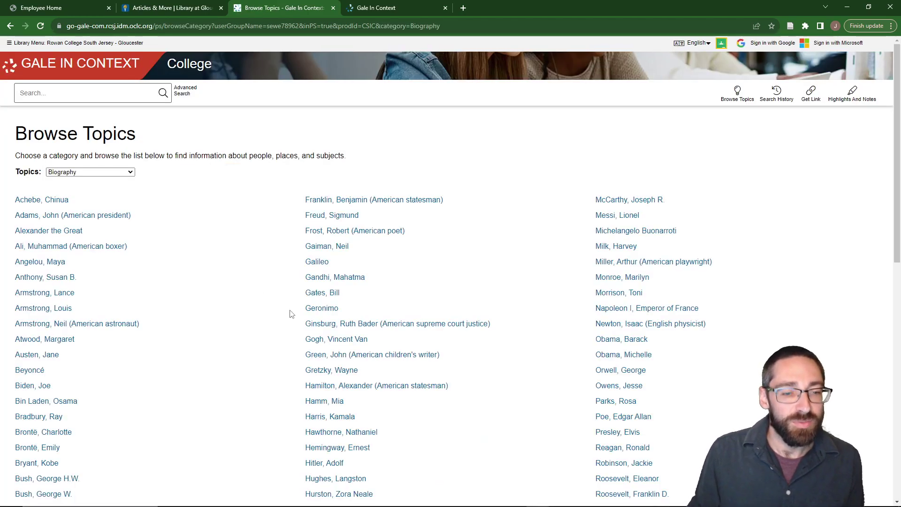
{"action": "scroll", "coordinate": [288, 324], "scroll_direction": "down", "scroll_amount": 8}
{"action": "left_click", "coordinate": [332, 342]}
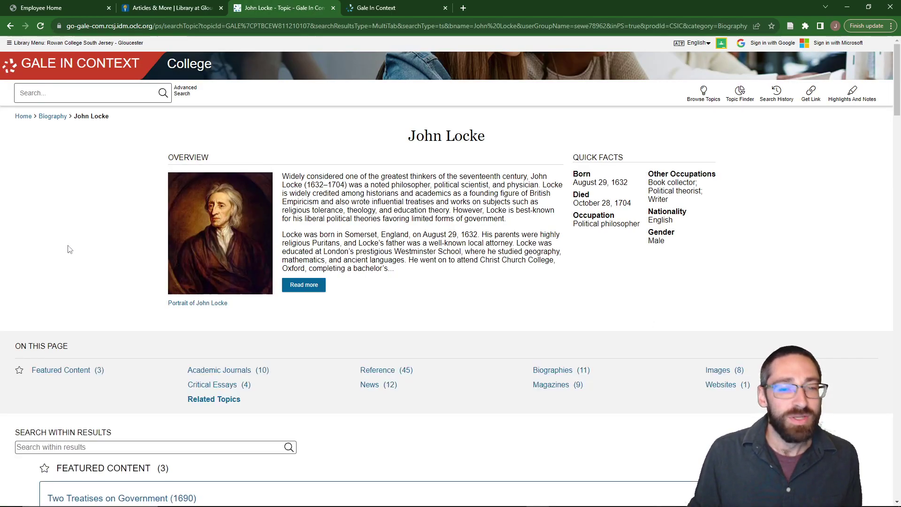
Check the library's All Subjects database list again and return to the John Locke topic page.
{"action": "scroll", "coordinate": [42, 245], "scroll_direction": "down", "scroll_amount": 2}
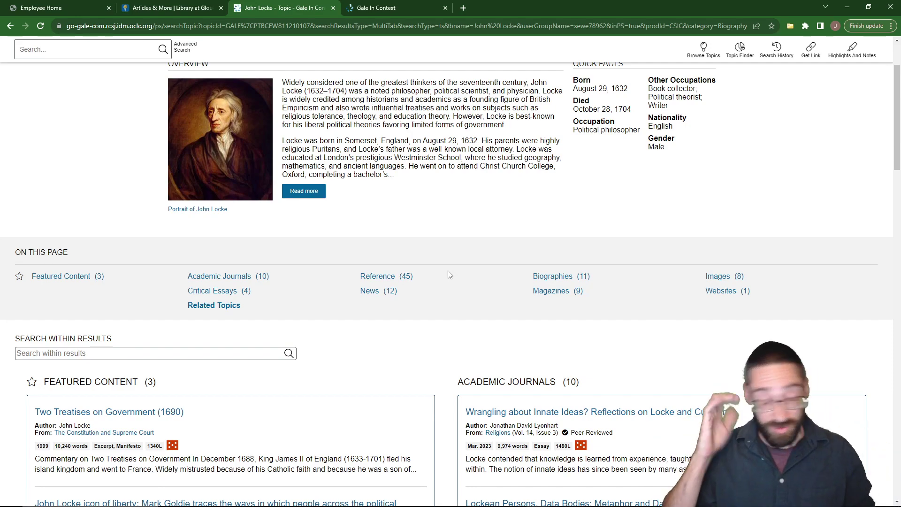
{"action": "left_click", "coordinate": [141, 8]}
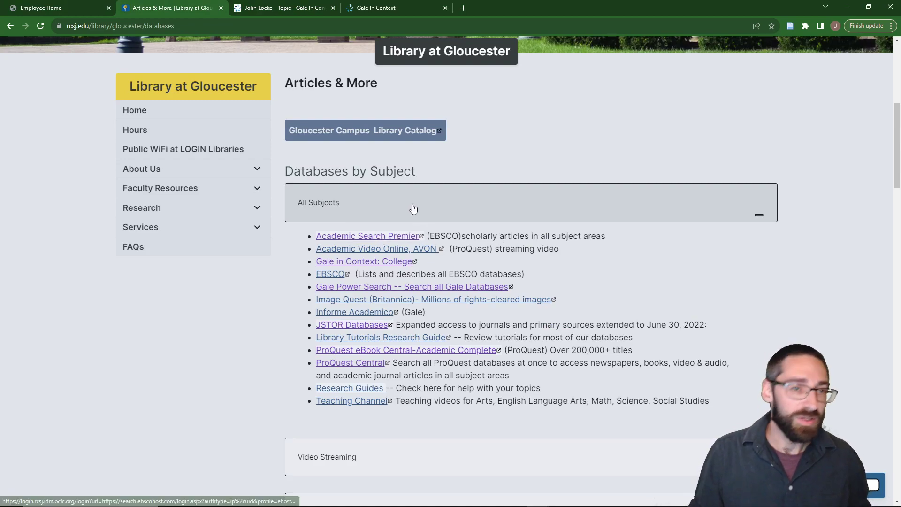
{"action": "left_click", "coordinate": [368, 10]}
{"action": "left_click", "coordinate": [288, 5]}
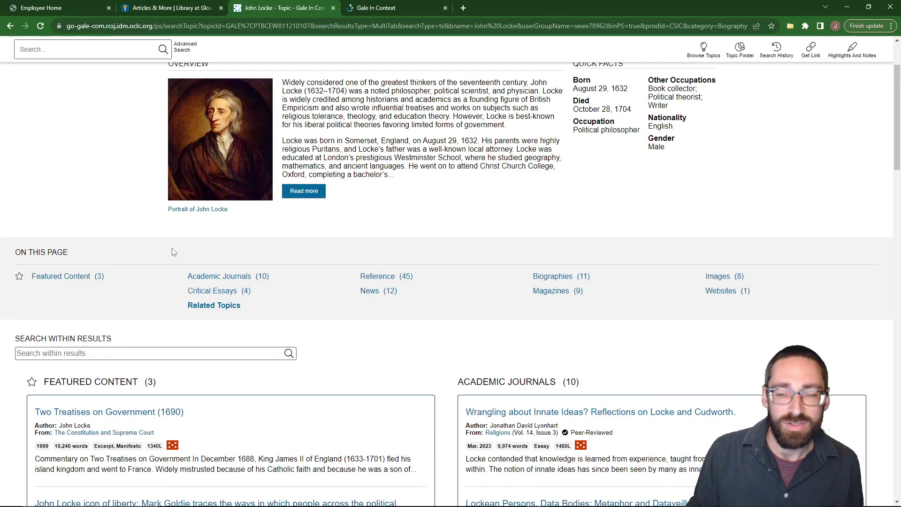
Examine the John Locke topic page's overview, On This Page content types, Featured Content and Academic Journals sections.
{"action": "scroll", "coordinate": [108, 276], "scroll_direction": "up", "scroll_amount": 1}
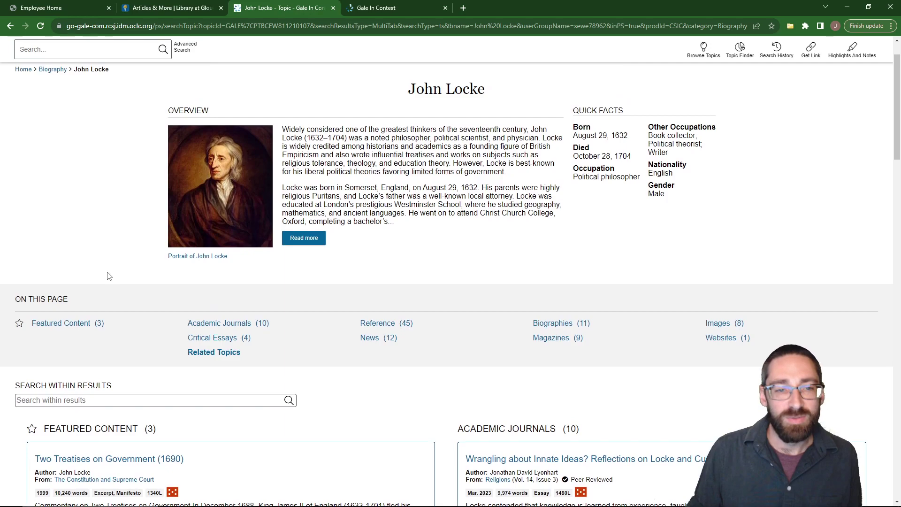
{"action": "scroll", "coordinate": [139, 288], "scroll_direction": "down", "scroll_amount": 3}
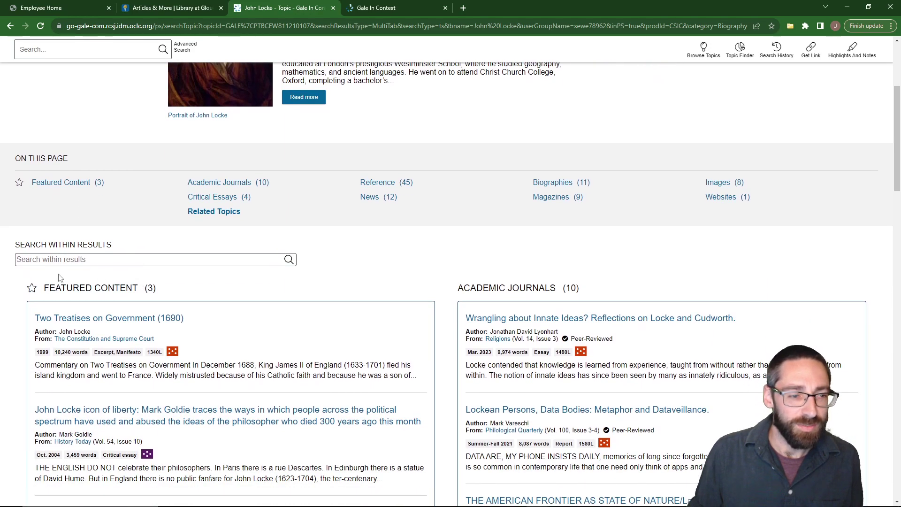
{"action": "scroll", "coordinate": [18, 299], "scroll_direction": "down", "scroll_amount": 2}
{"action": "scroll", "coordinate": [19, 299], "scroll_direction": "down", "scroll_amount": 1}
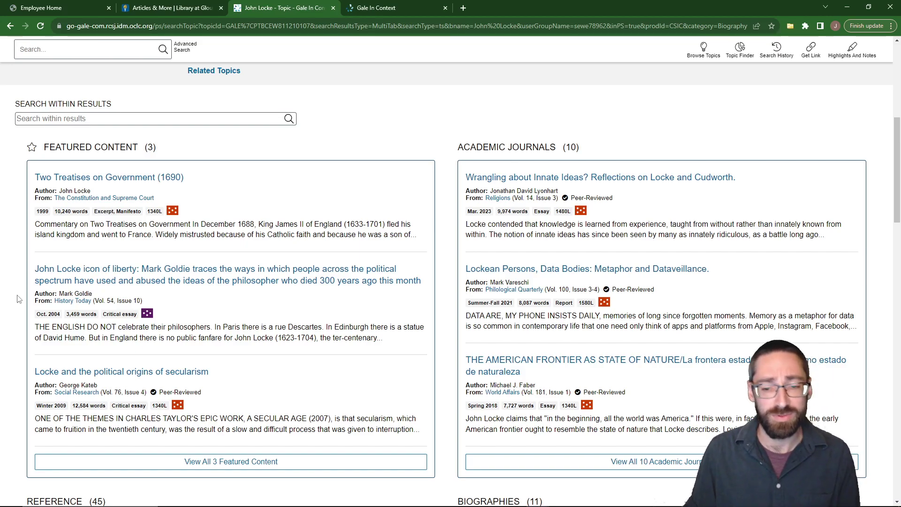
{"action": "scroll", "coordinate": [18, 299], "scroll_direction": "up", "scroll_amount": 7}
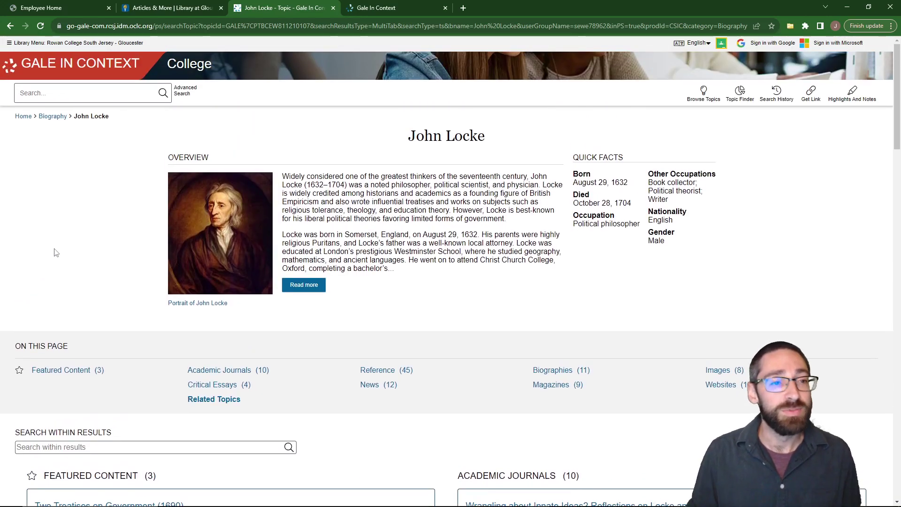
Return to the Gale In Context: College home page and open Advanced Search.
{"action": "left_click", "coordinate": [86, 66]}
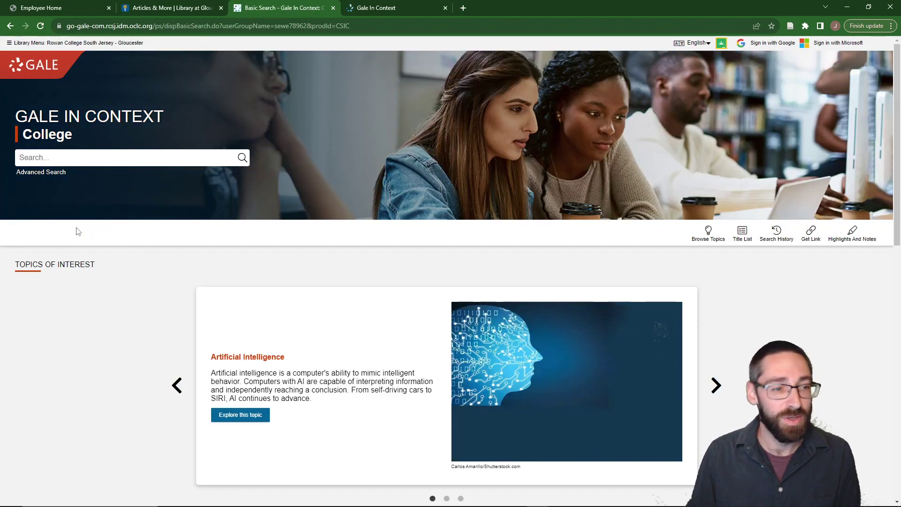
{"action": "left_click", "coordinate": [50, 173]}
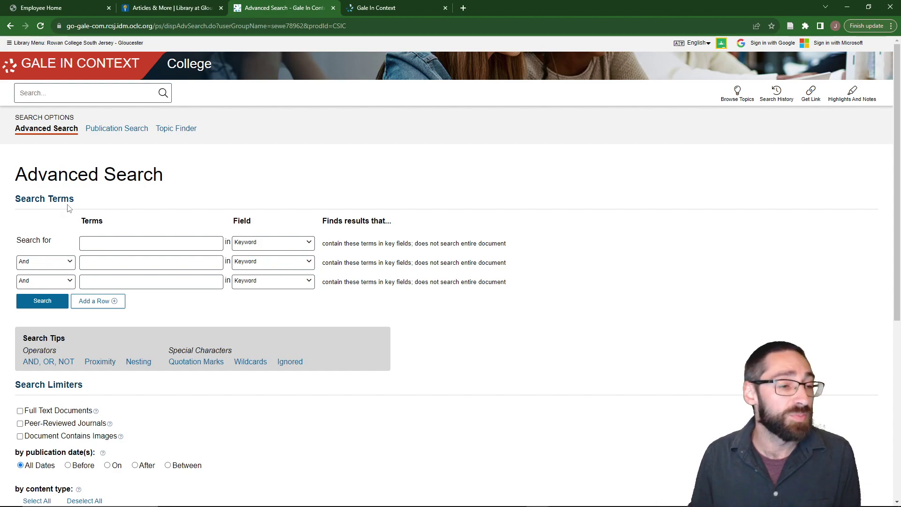
Look over the Advanced Search terms and limiters, and view the operator choices for the second search row.
{"action": "scroll", "coordinate": [25, 217], "scroll_direction": "down", "scroll_amount": 1}
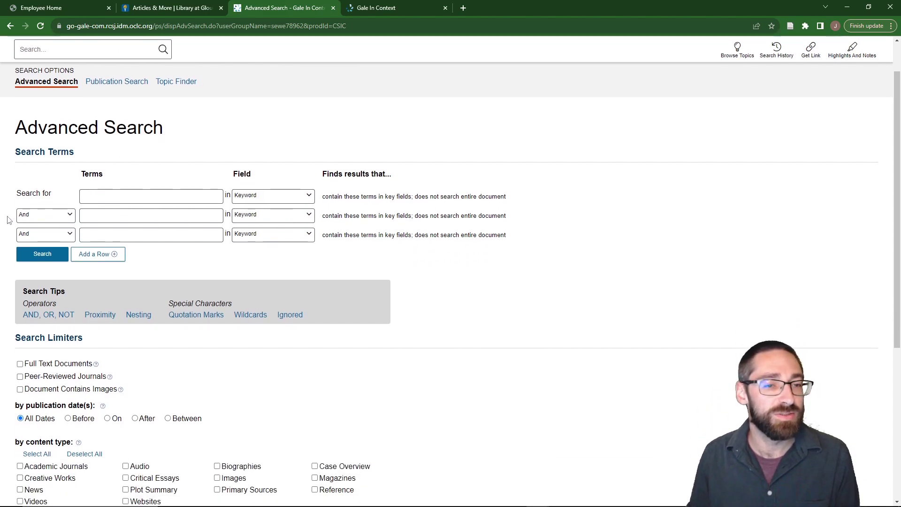
{"action": "scroll", "coordinate": [7, 221], "scroll_direction": "down", "scroll_amount": 1}
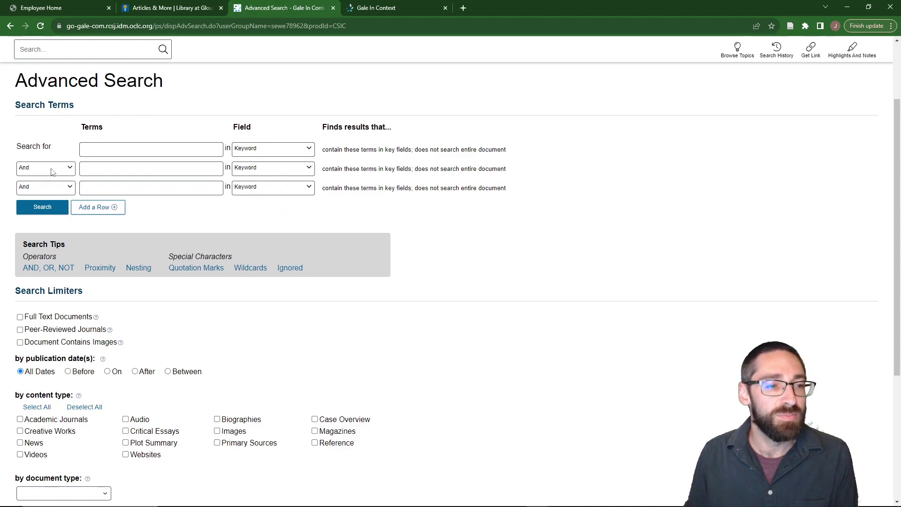
{"action": "left_click", "coordinate": [70, 169]}
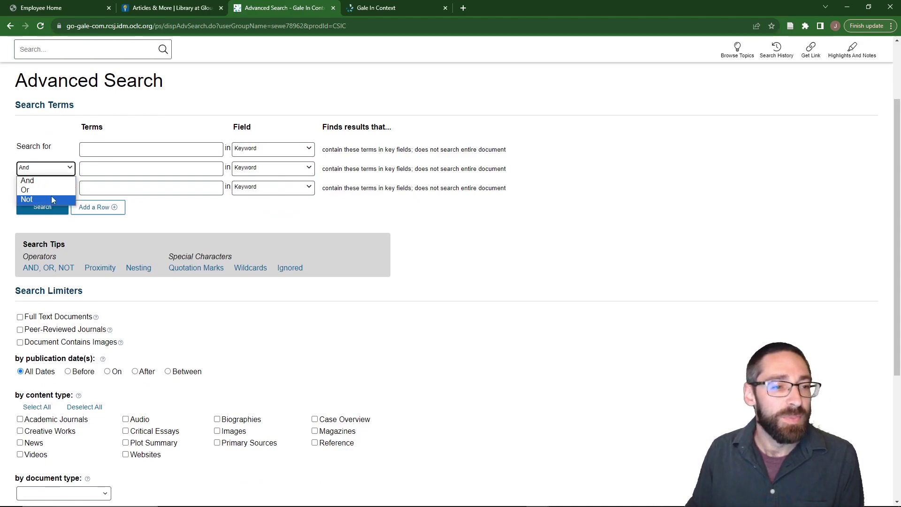
{"action": "left_click", "coordinate": [65, 169]}
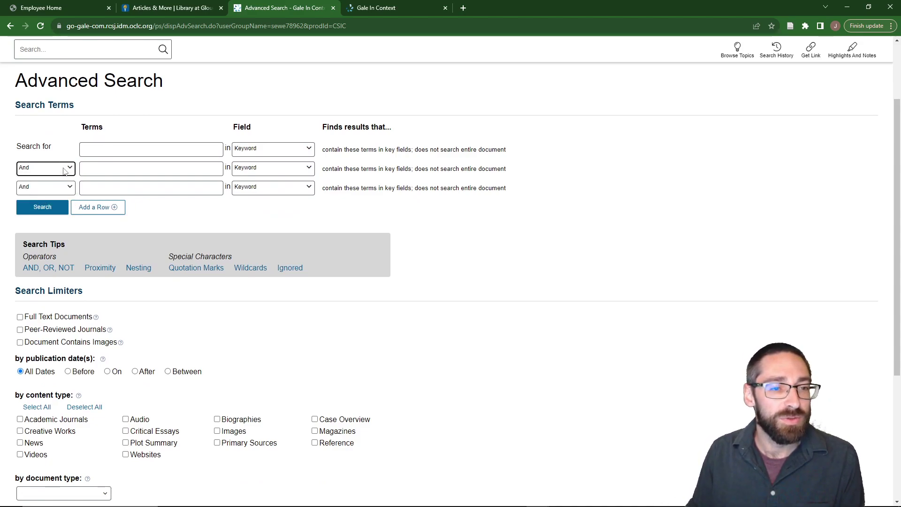
View the field choices for the first search row and read the help for the Document Contains Images limiter.
{"action": "left_click", "coordinate": [307, 151]}
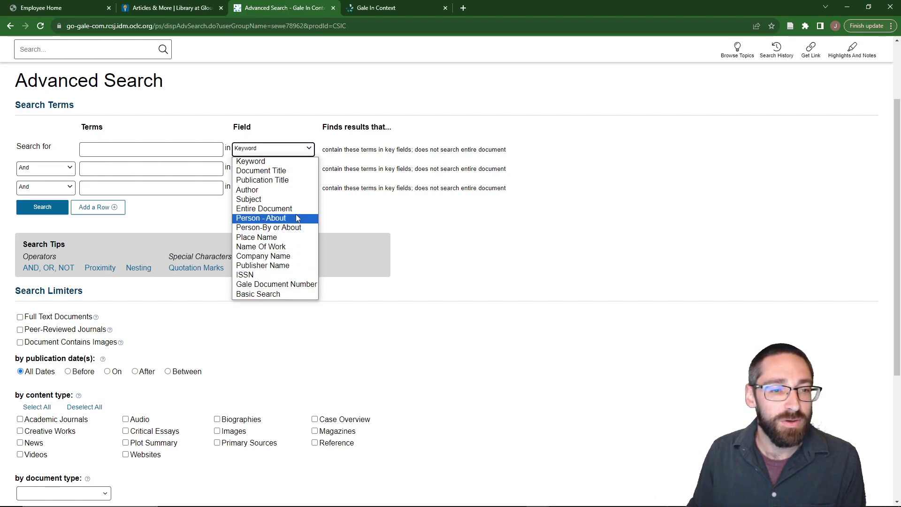
{"action": "left_click", "coordinate": [310, 149]}
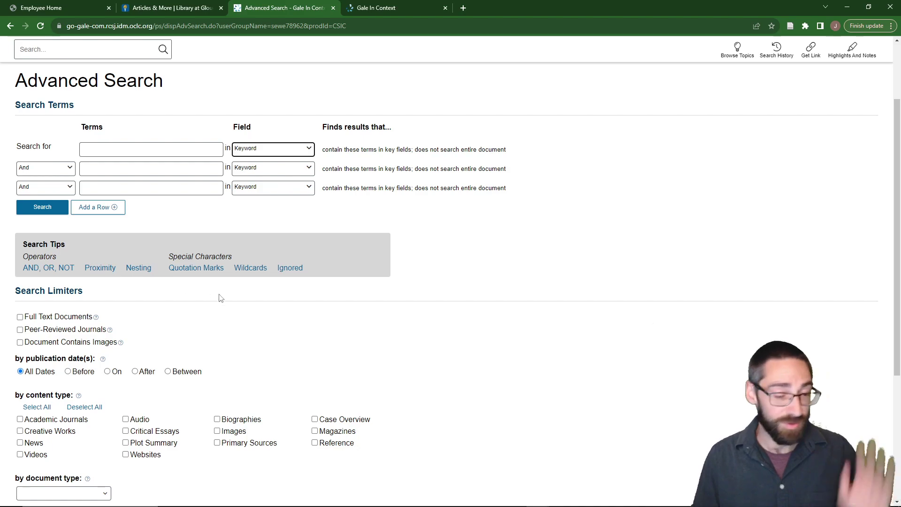
{"action": "scroll", "coordinate": [388, 280], "scroll_direction": "down", "scroll_amount": 2}
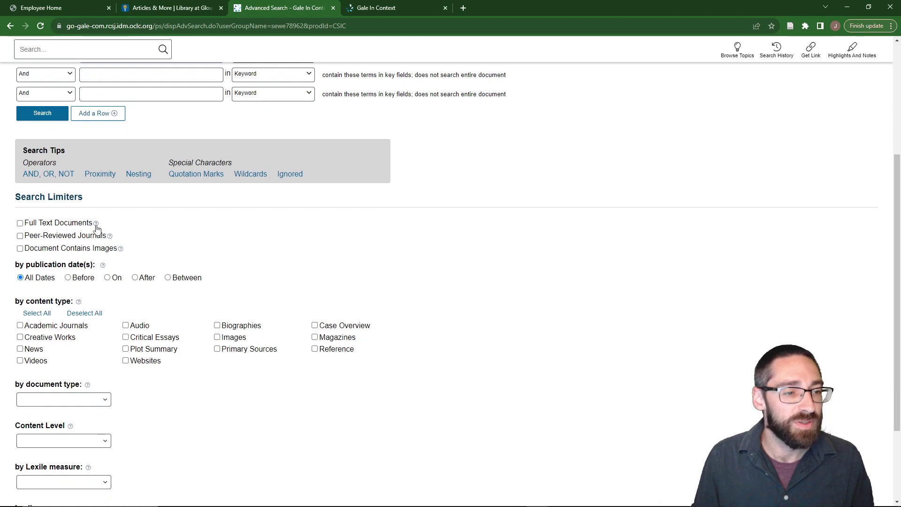
{"action": "left_click", "coordinate": [121, 250]}
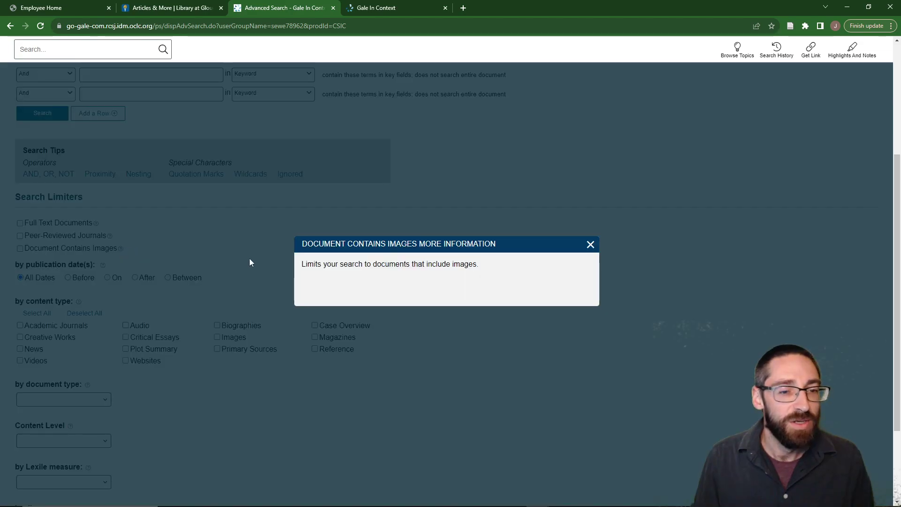
{"action": "left_click", "coordinate": [590, 245]}
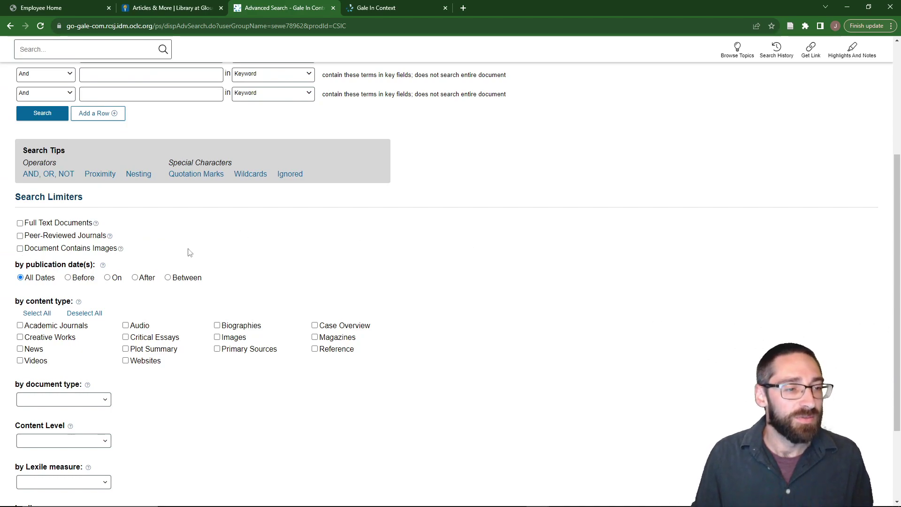
Look over the remaining search limiters and view the range choices of the by Lexile measure limiter.
{"action": "scroll", "coordinate": [189, 252], "scroll_direction": "down", "scroll_amount": 3}
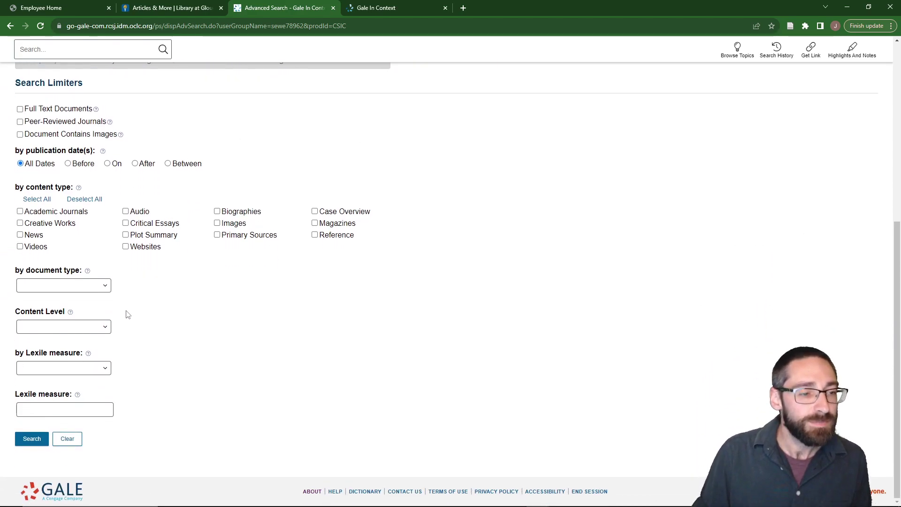
{"action": "left_click", "coordinate": [106, 368]}
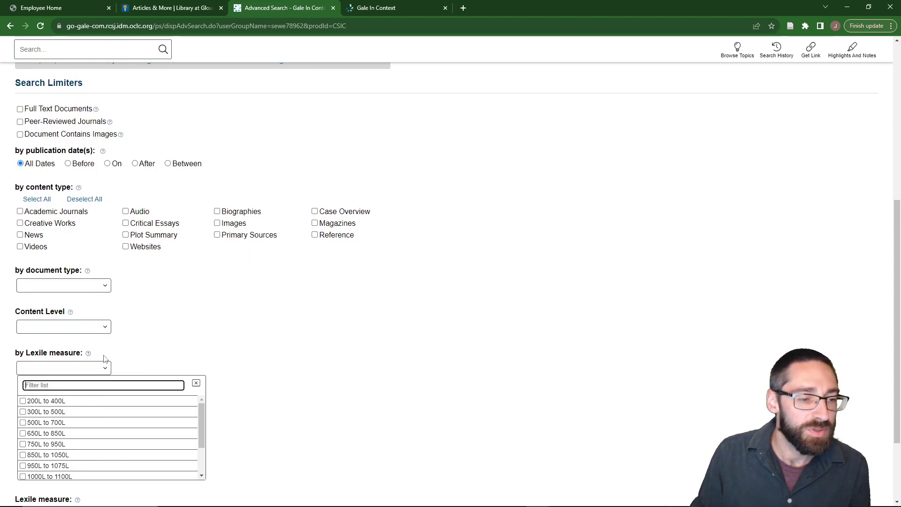
{"action": "scroll", "coordinate": [226, 350], "scroll_direction": "down", "scroll_amount": 2}
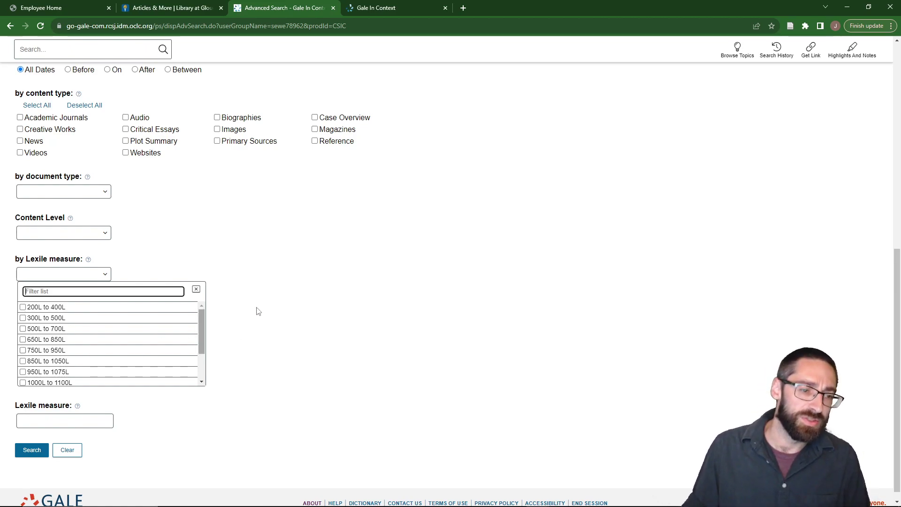
{"action": "left_click", "coordinate": [212, 290]}
{"action": "scroll", "coordinate": [212, 290], "scroll_direction": "up", "scroll_amount": 2}
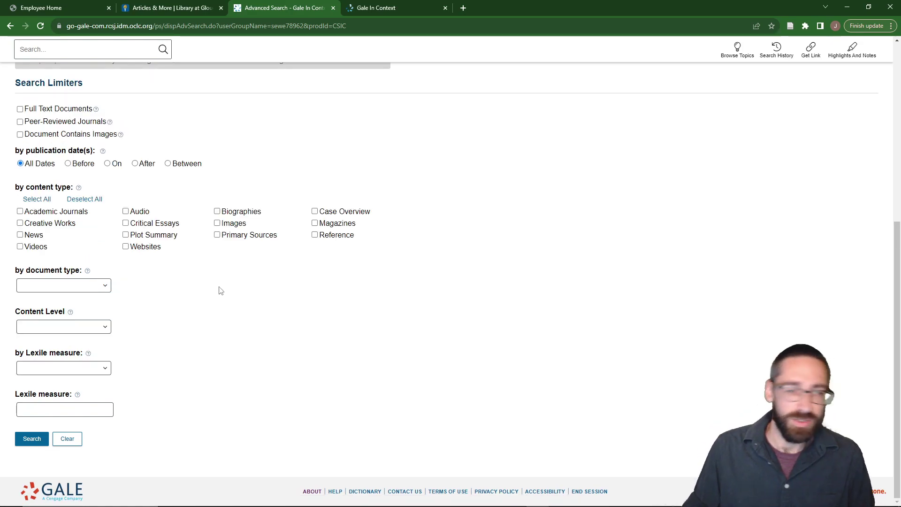
Leave Advanced Search and return to the Gale In Context: College home page.
{"action": "scroll", "coordinate": [270, 312], "scroll_direction": "up", "scroll_amount": 6}
{"action": "scroll", "coordinate": [234, 323], "scroll_direction": "up", "scroll_amount": 1}
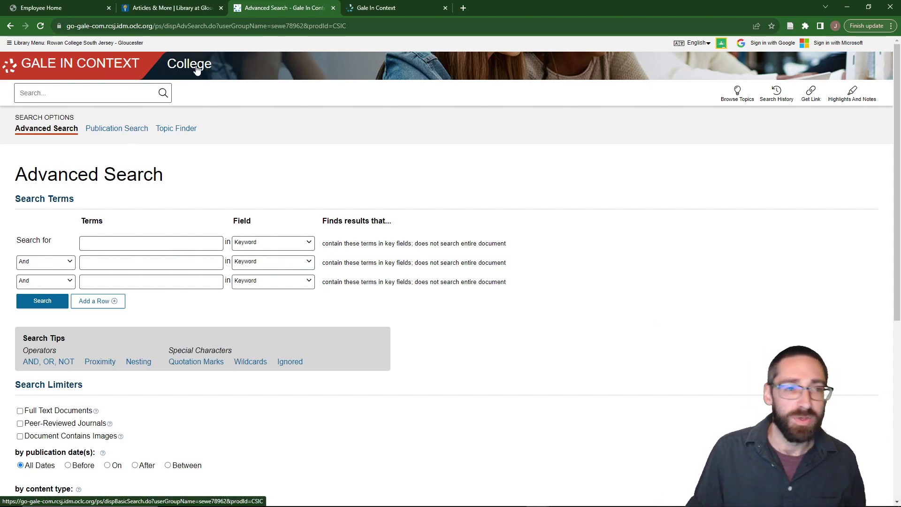
{"action": "left_click", "coordinate": [90, 66]}
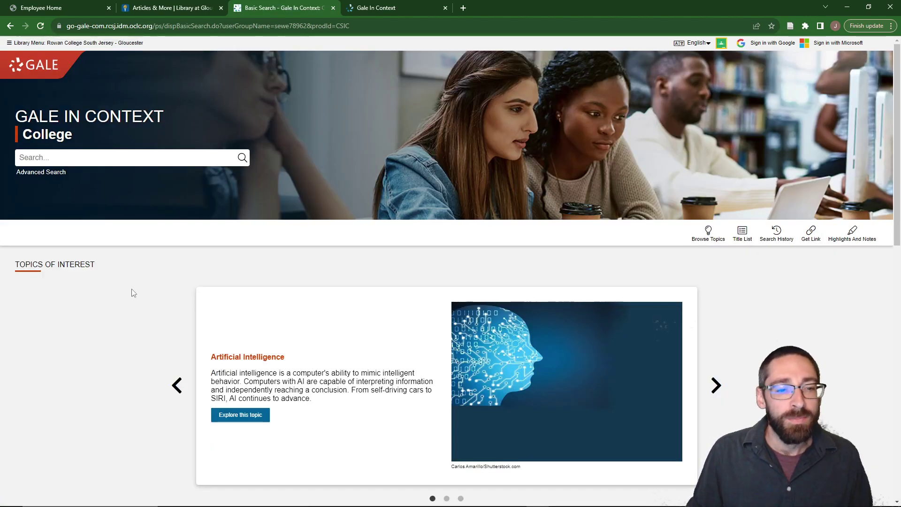